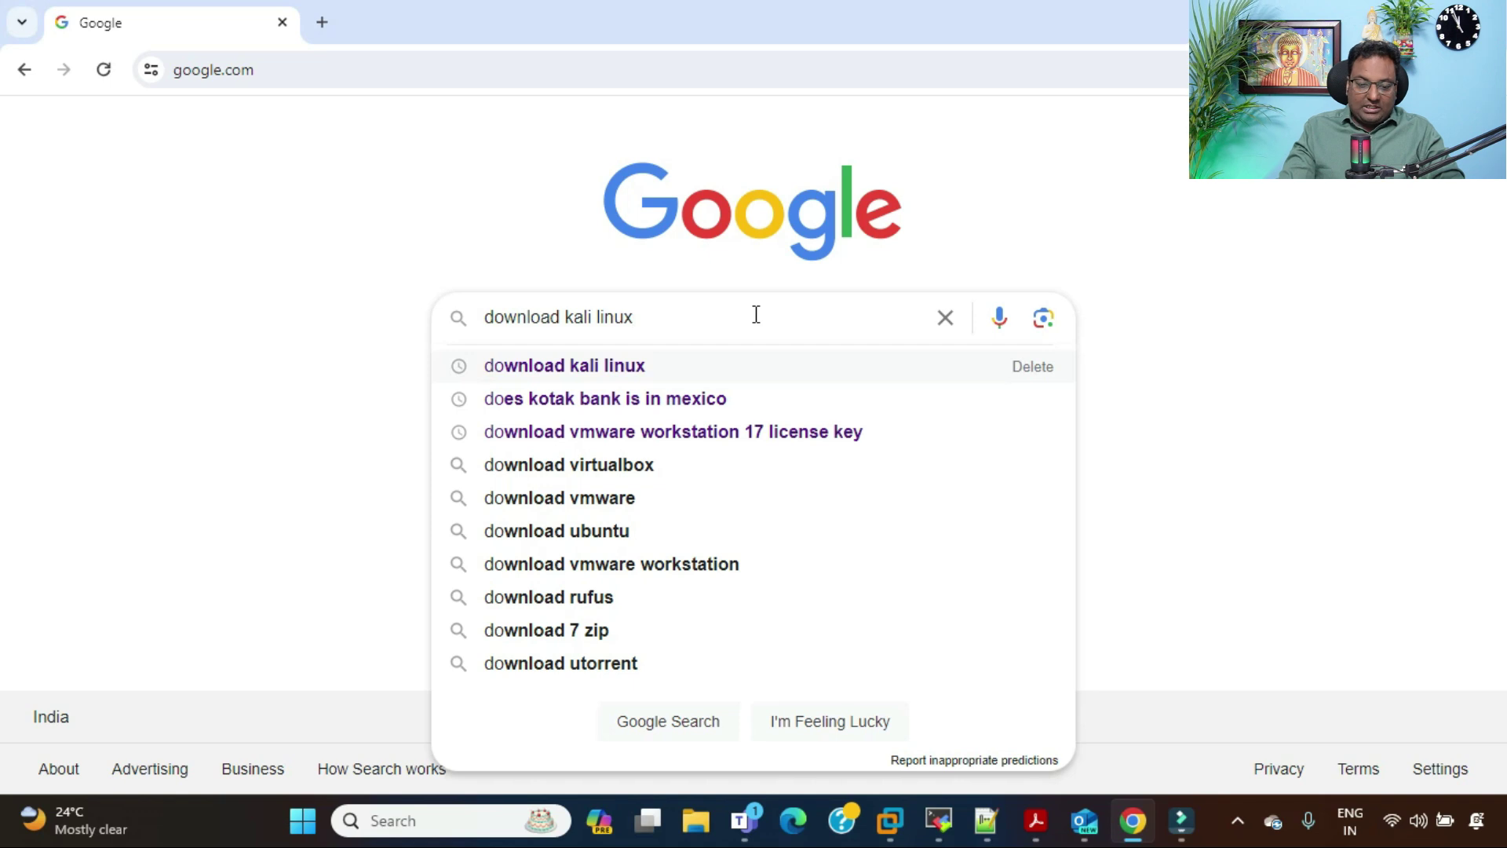
Step: Search for 'download kali linux', open the official Get Kali page and scroll to its platform choices
key("Return")
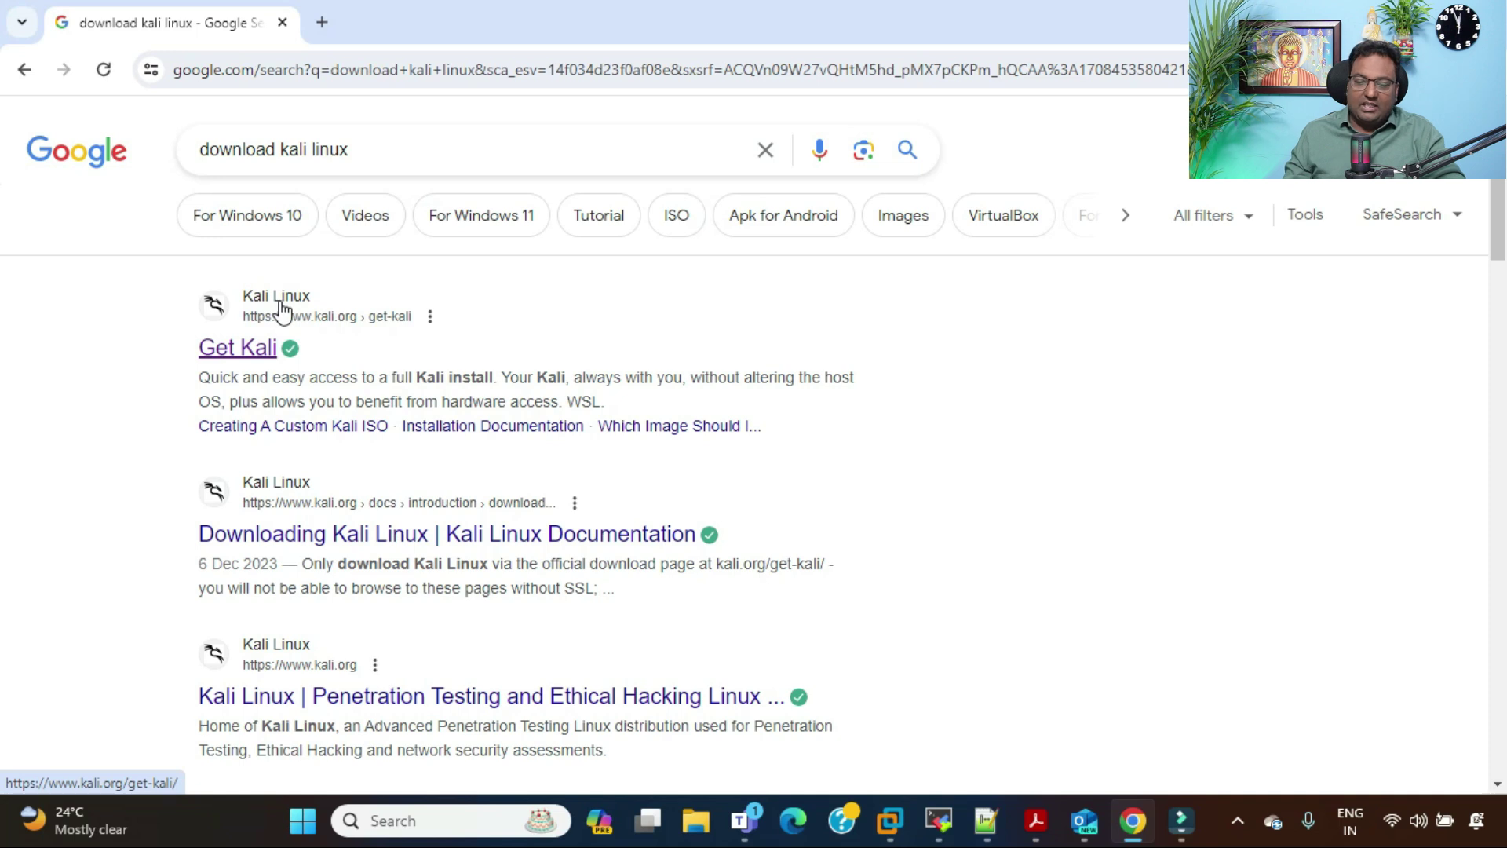
left_click(239, 350)
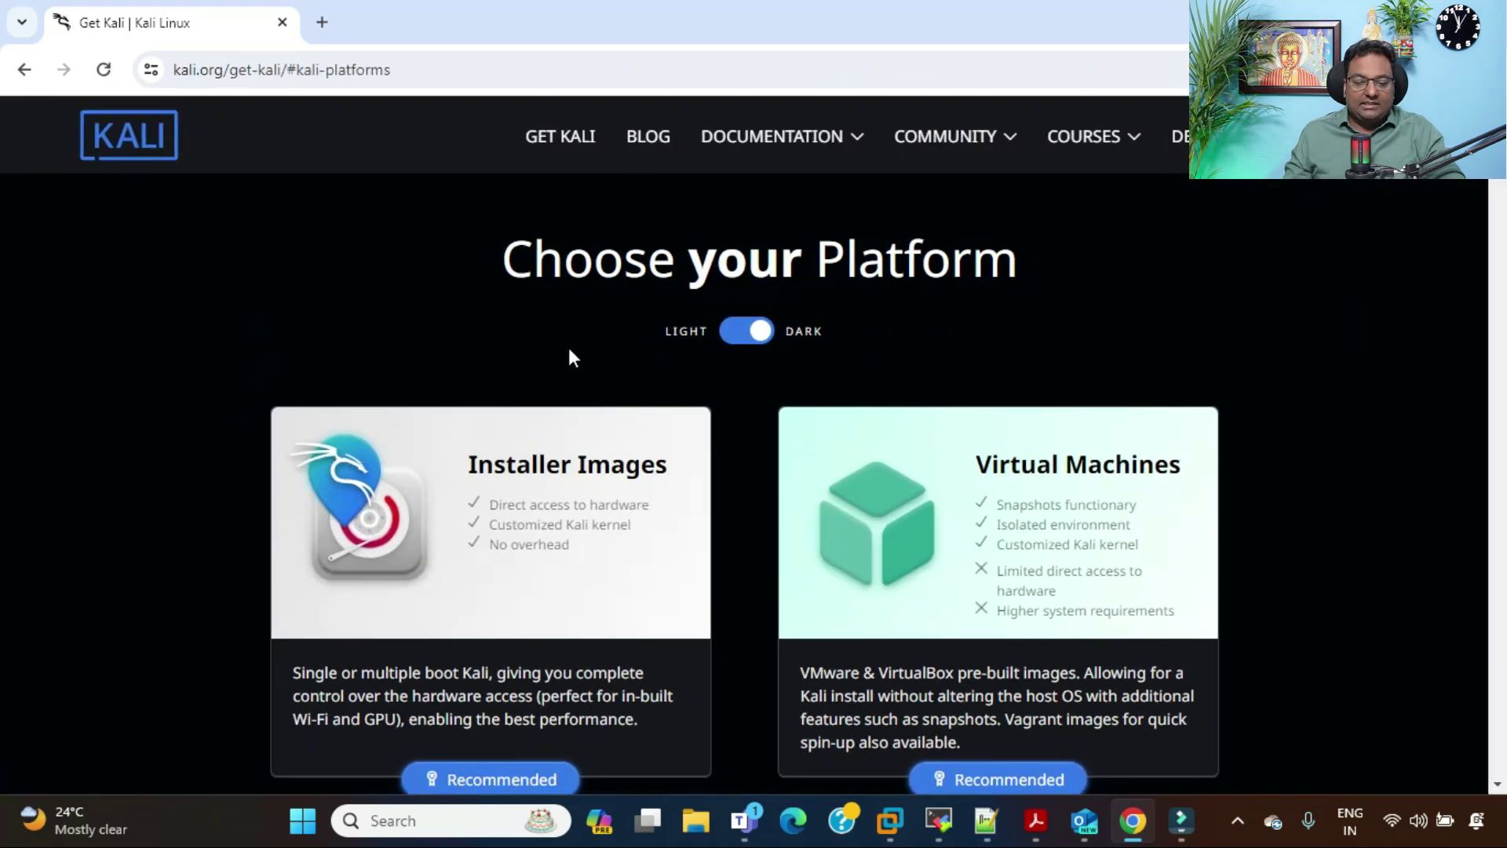
left_click(733, 341)
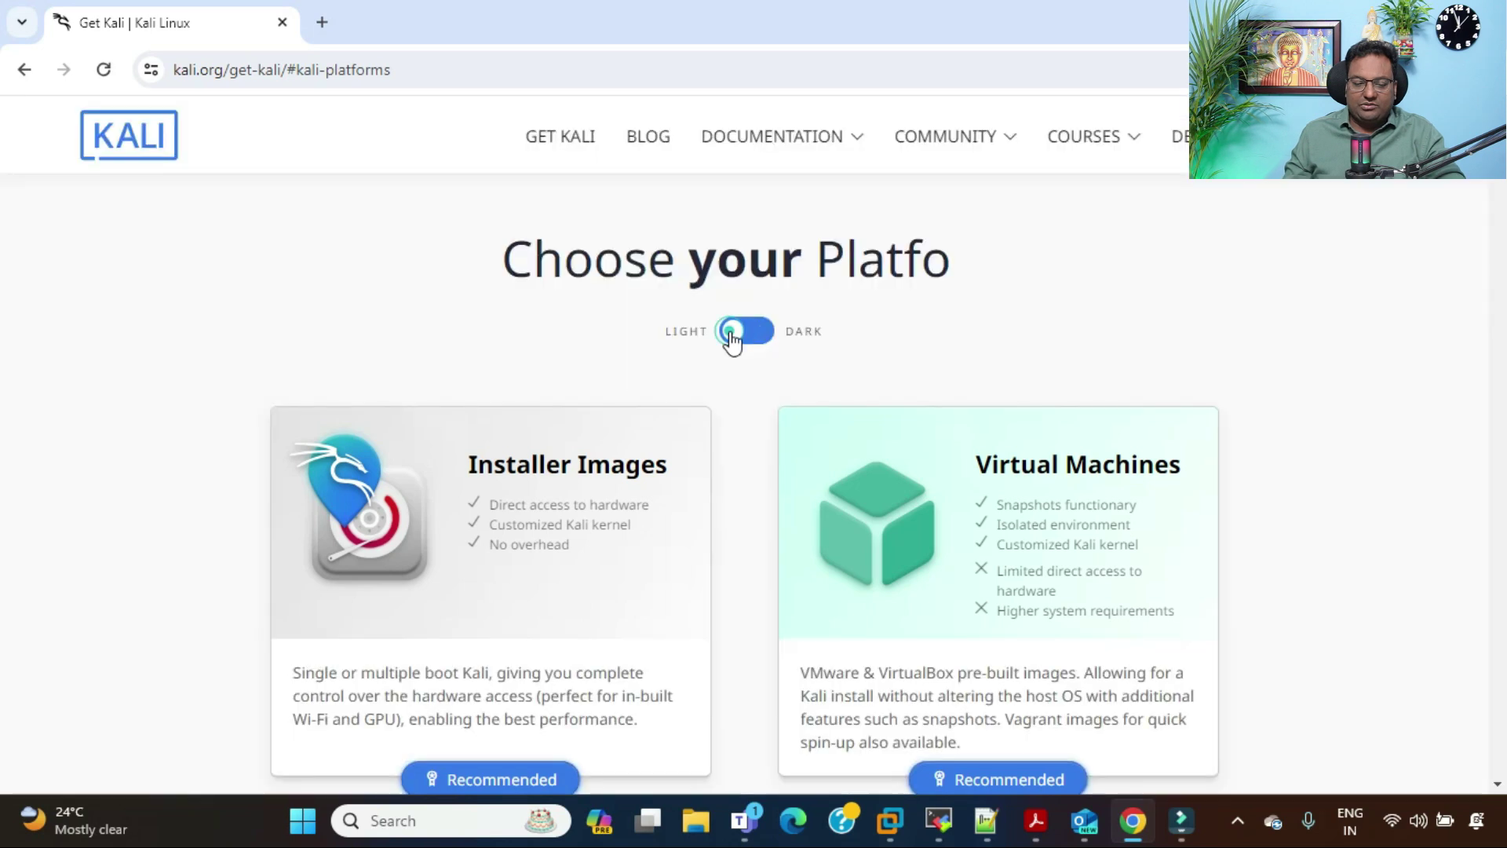
left_click(733, 342)
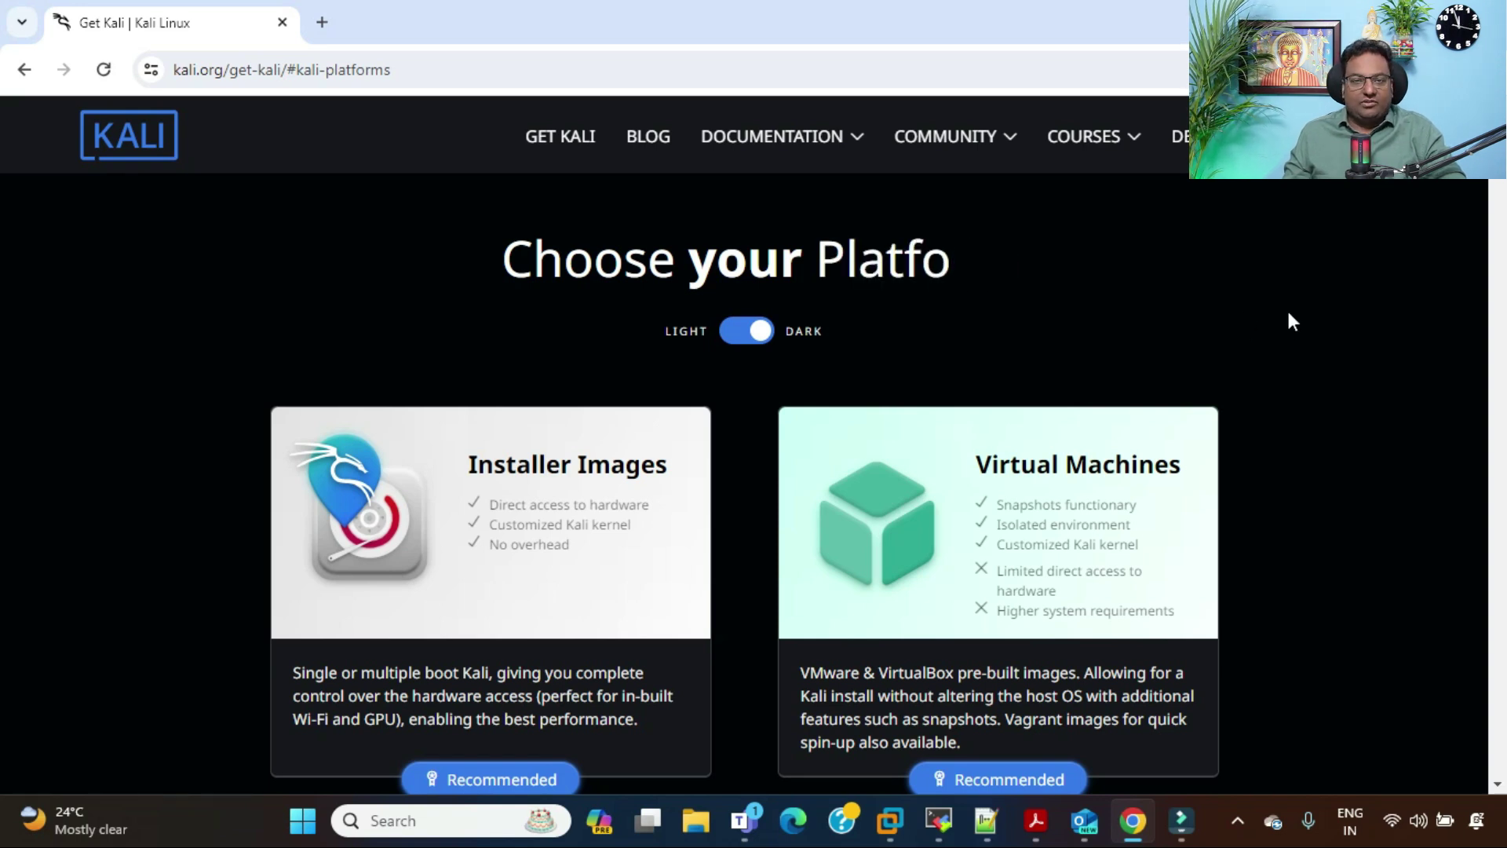
scroll(1288, 313, "down", 1)
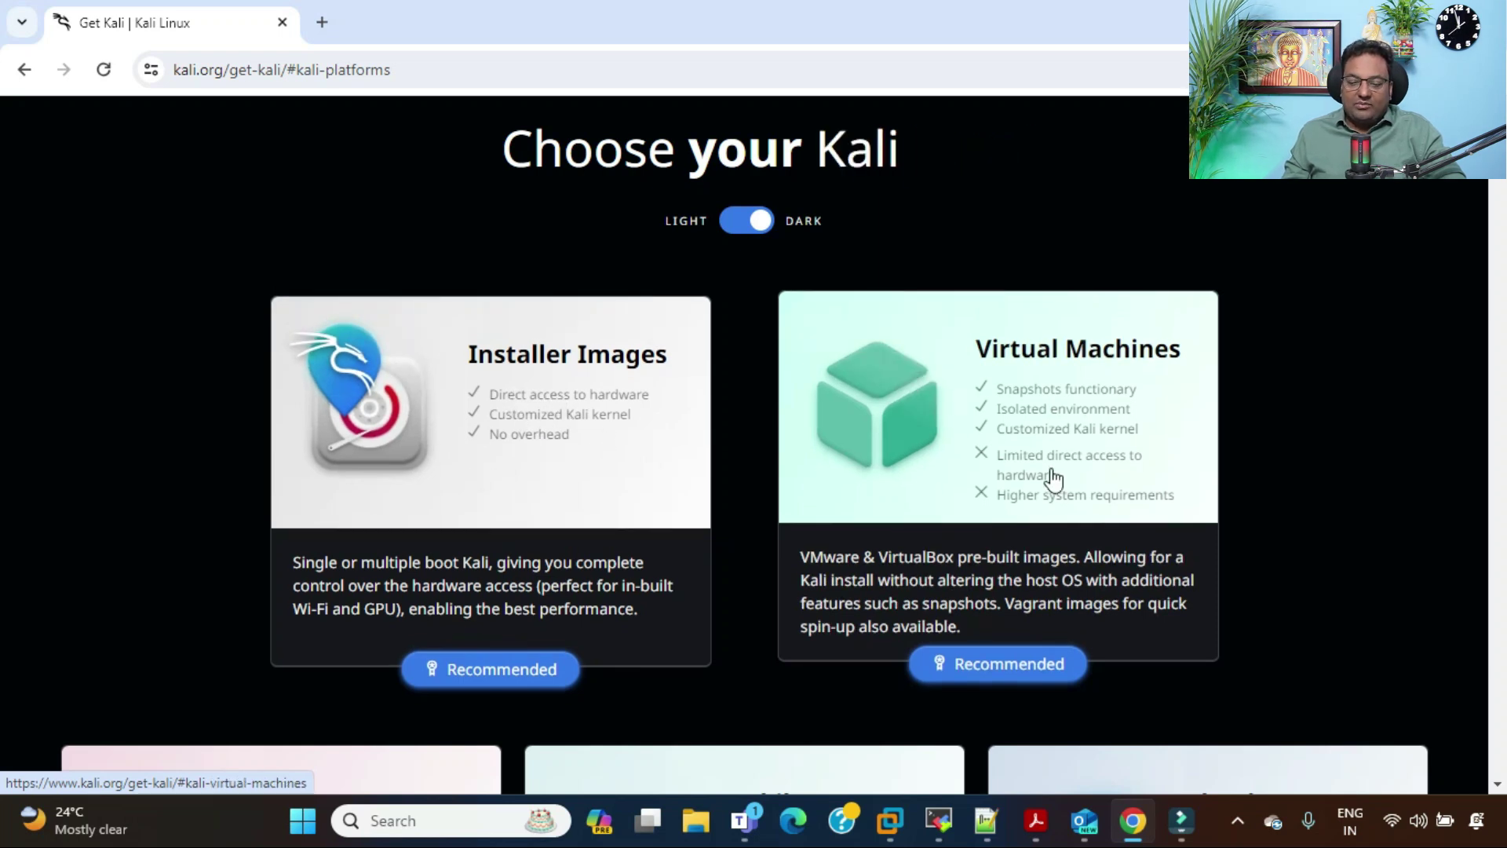
Step: Browse the Pre-built Virtual Machines downloads on kali.org, then bring VMware Workstation's Home window forward
left_click(1025, 670)
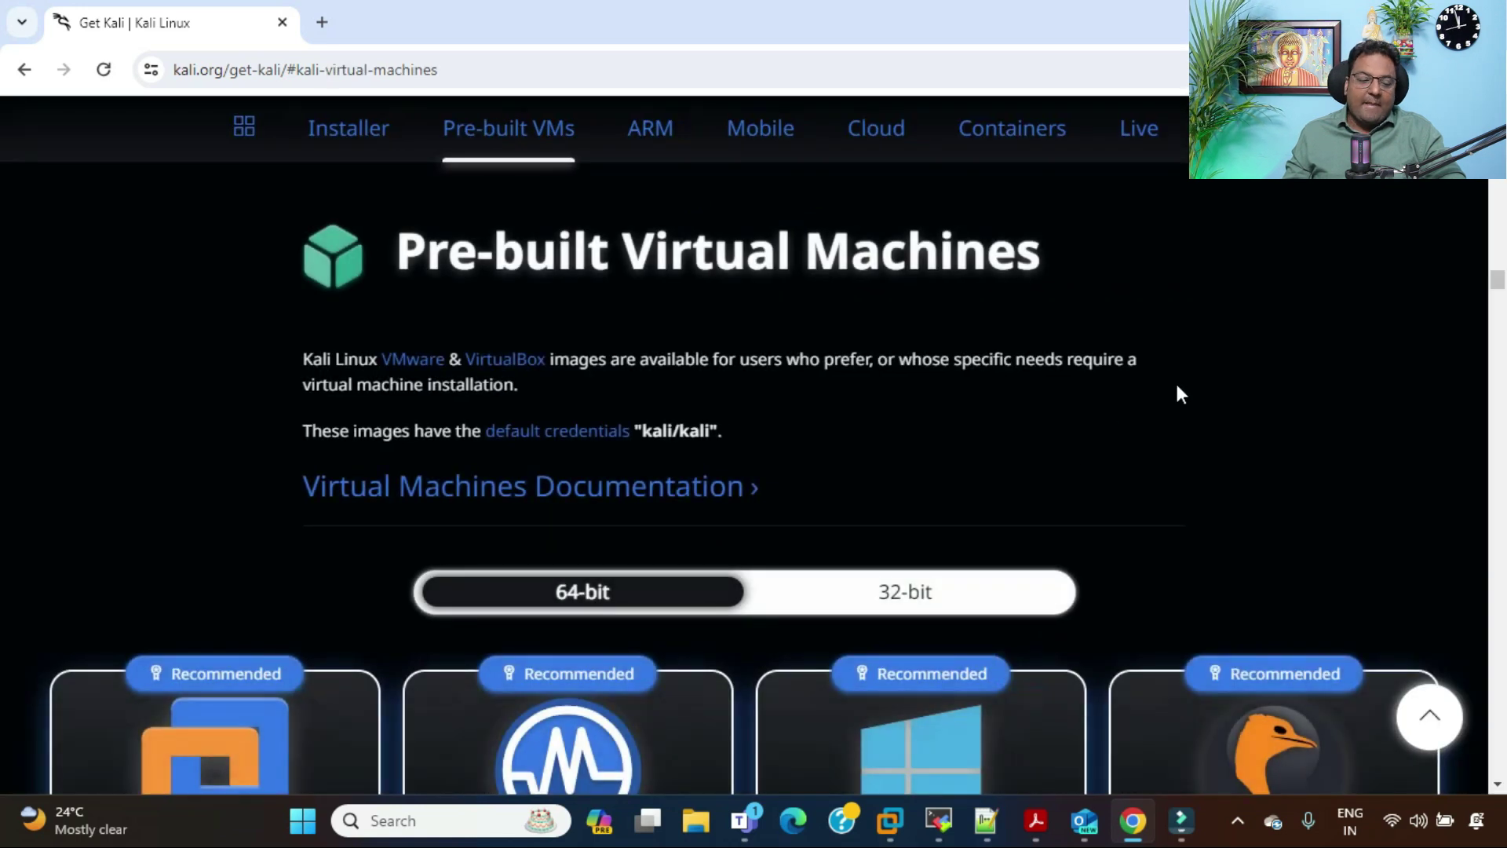
scroll(1175, 380, "down", 2)
scroll(1175, 376, "up", 3)
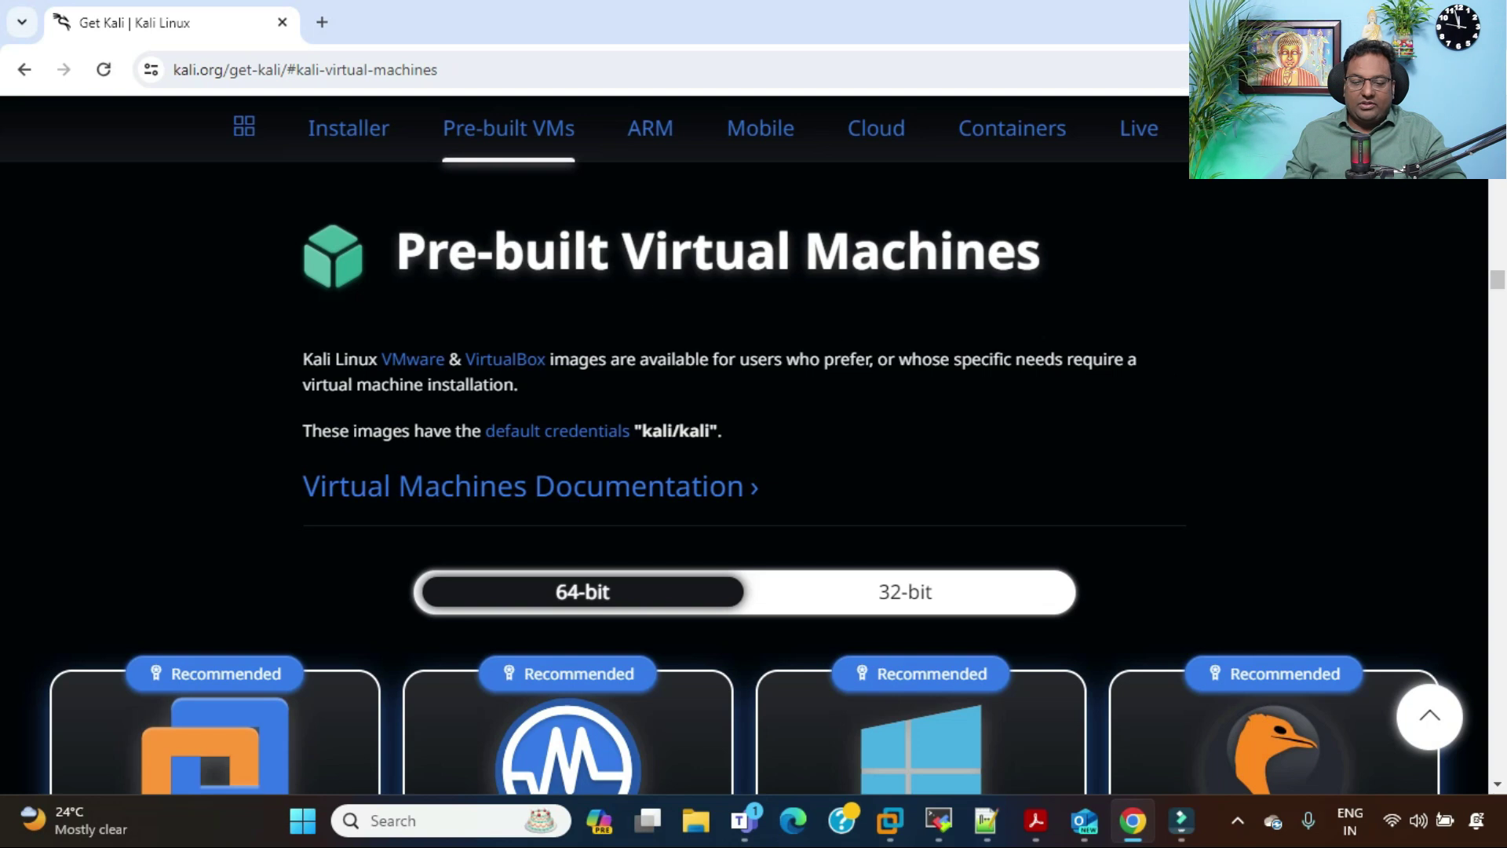
scroll(1185, 262, "down", 3)
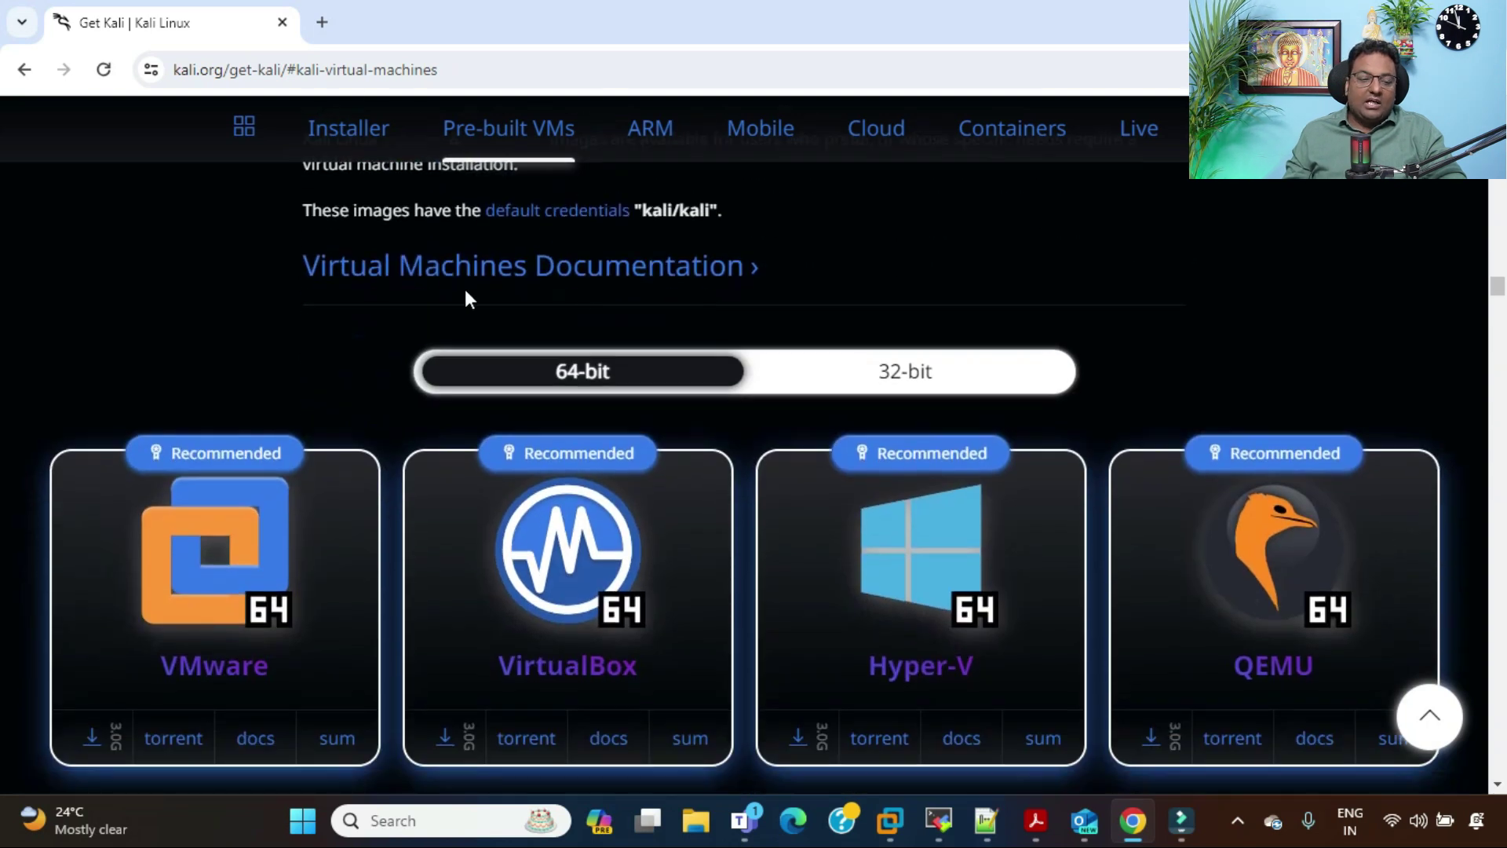
scroll(1100, 262, "down", 2)
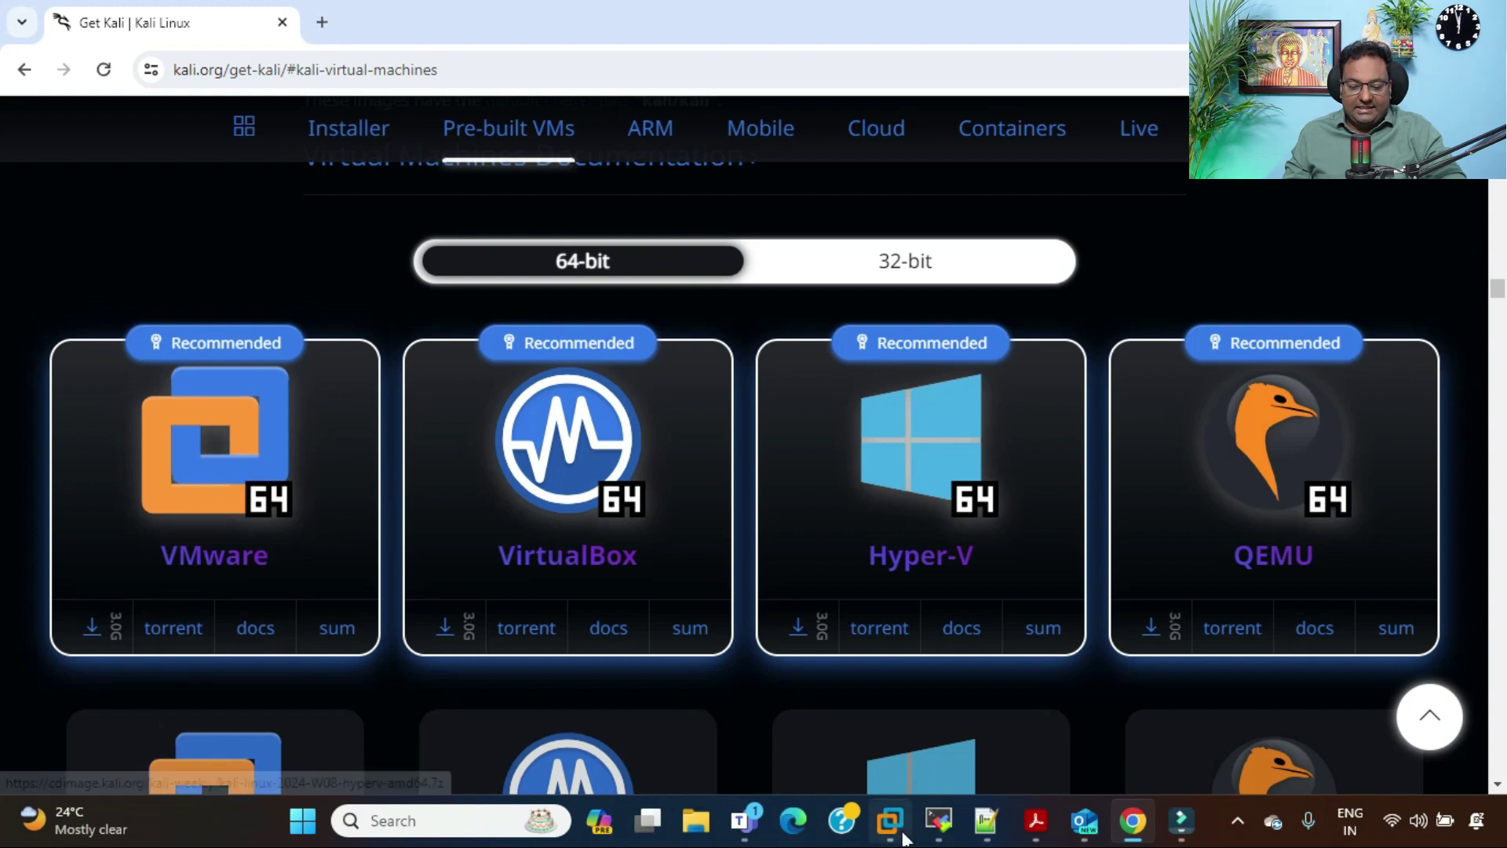
mouse_move(895, 834)
left_click(845, 752)
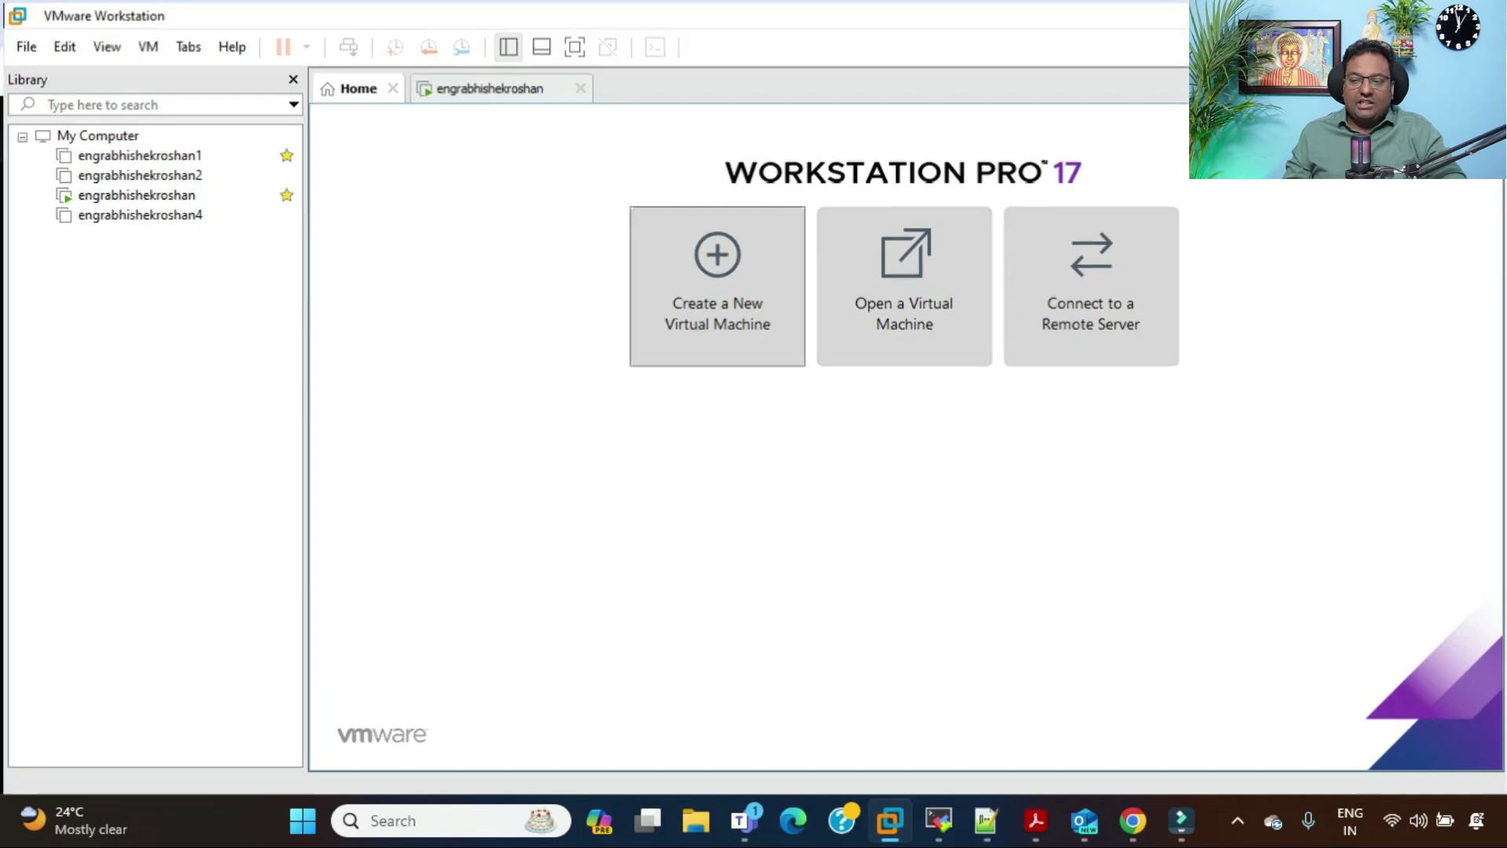
Step: Download the 3.0 GB kali-linux-2023.4-vmware-amd64.7z image from the VMware 64-bit card
key("alt+Tab")
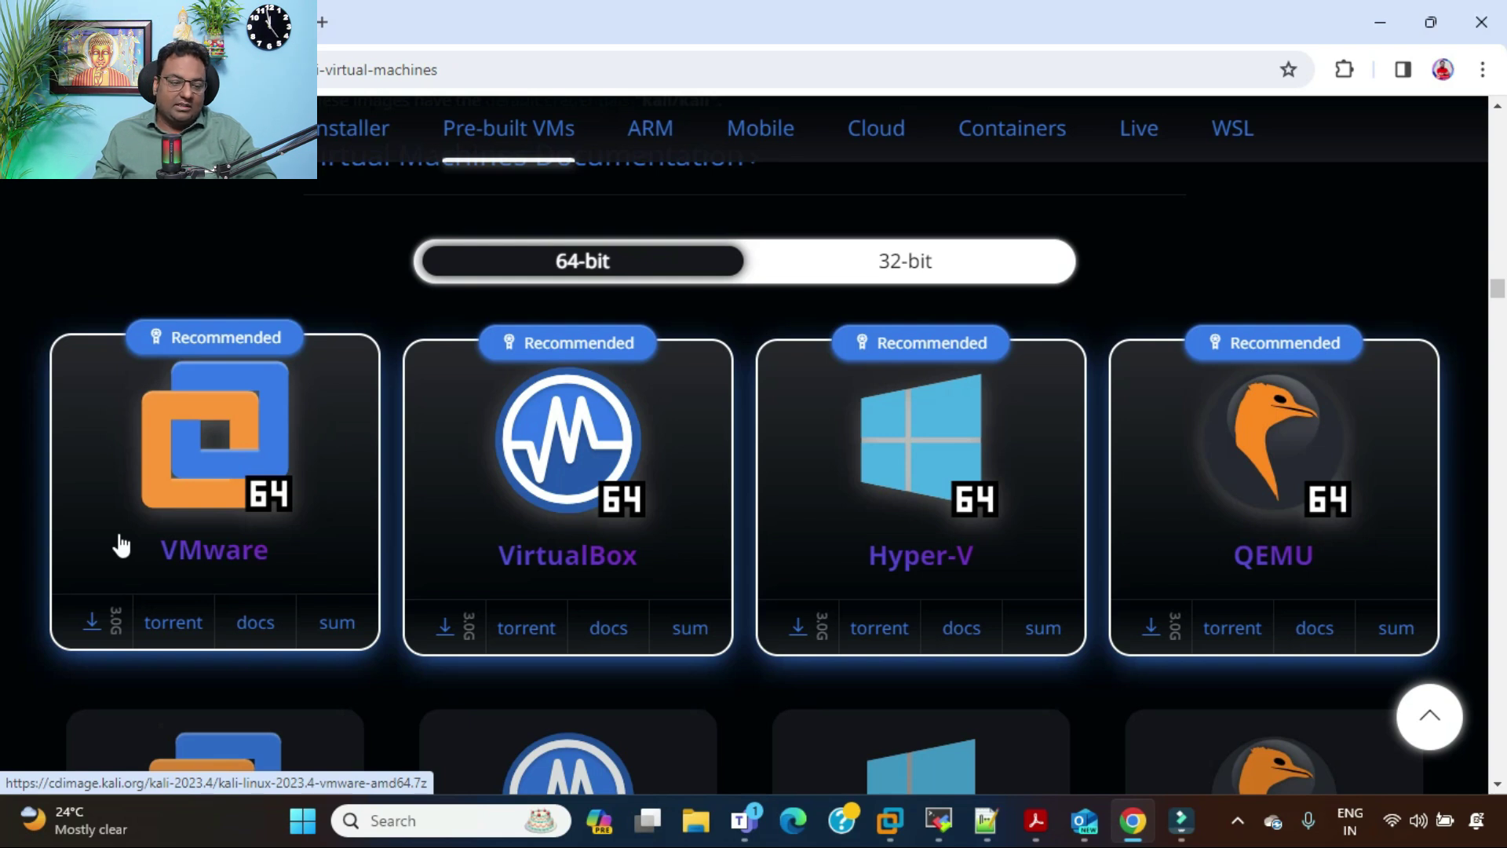
left_click(91, 626)
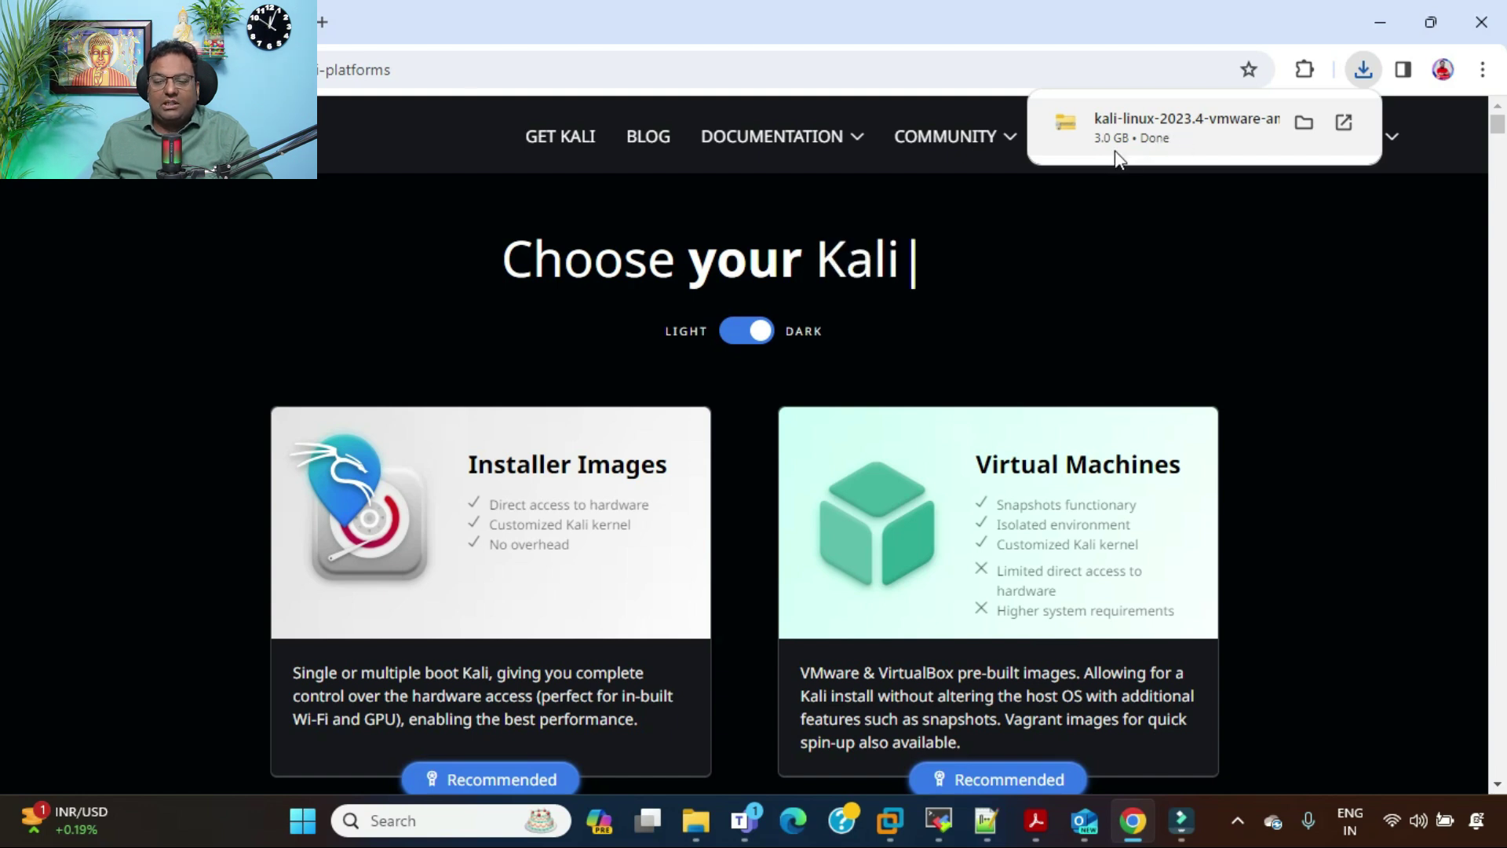
Step: Extract the downloaded Kali archive in Downloads and open the extracted folder
left_click(1304, 122)
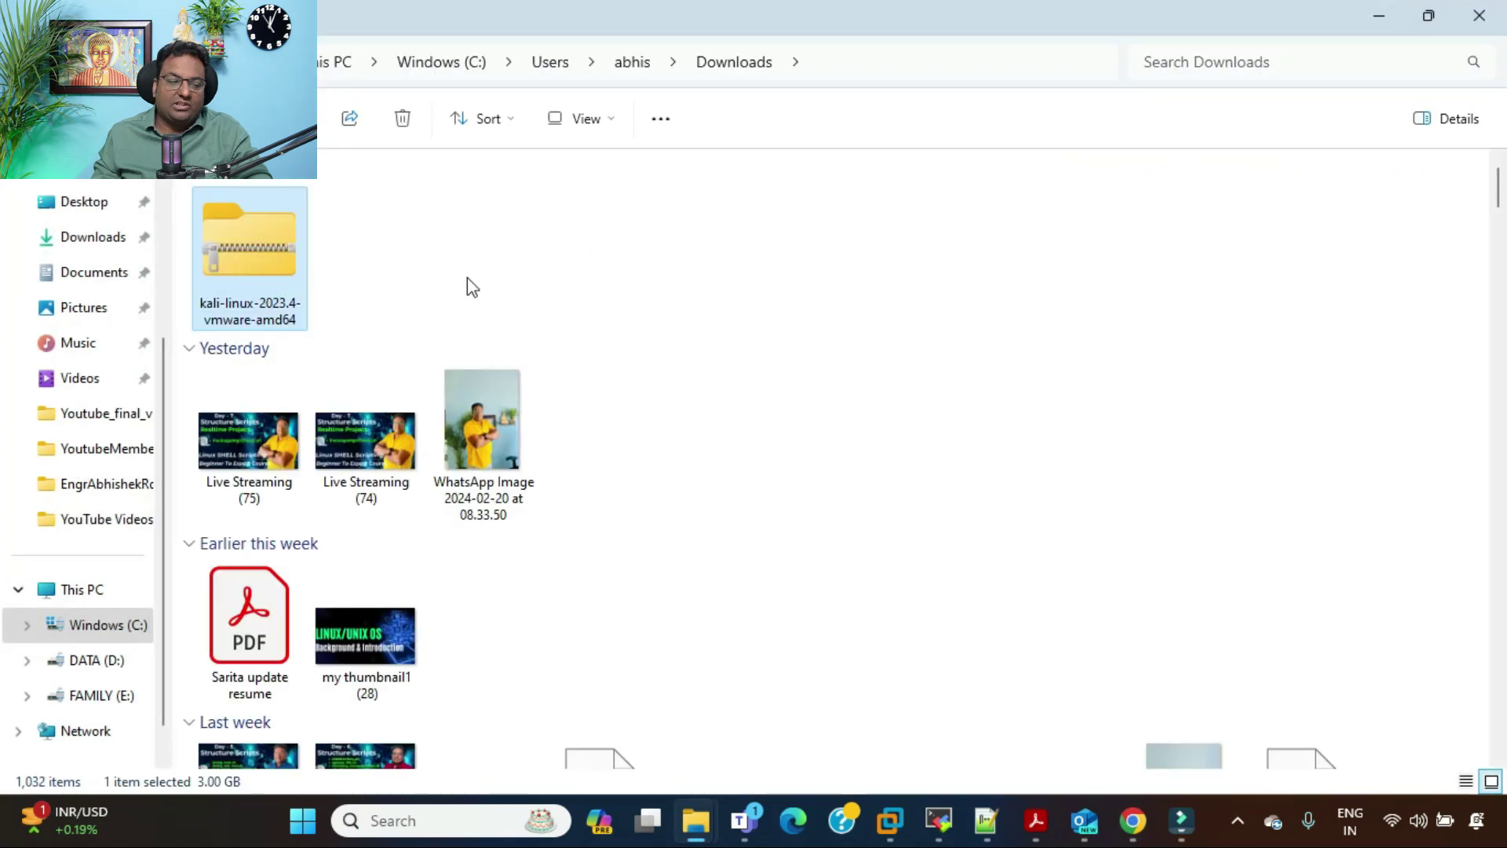
right_click(276, 242)
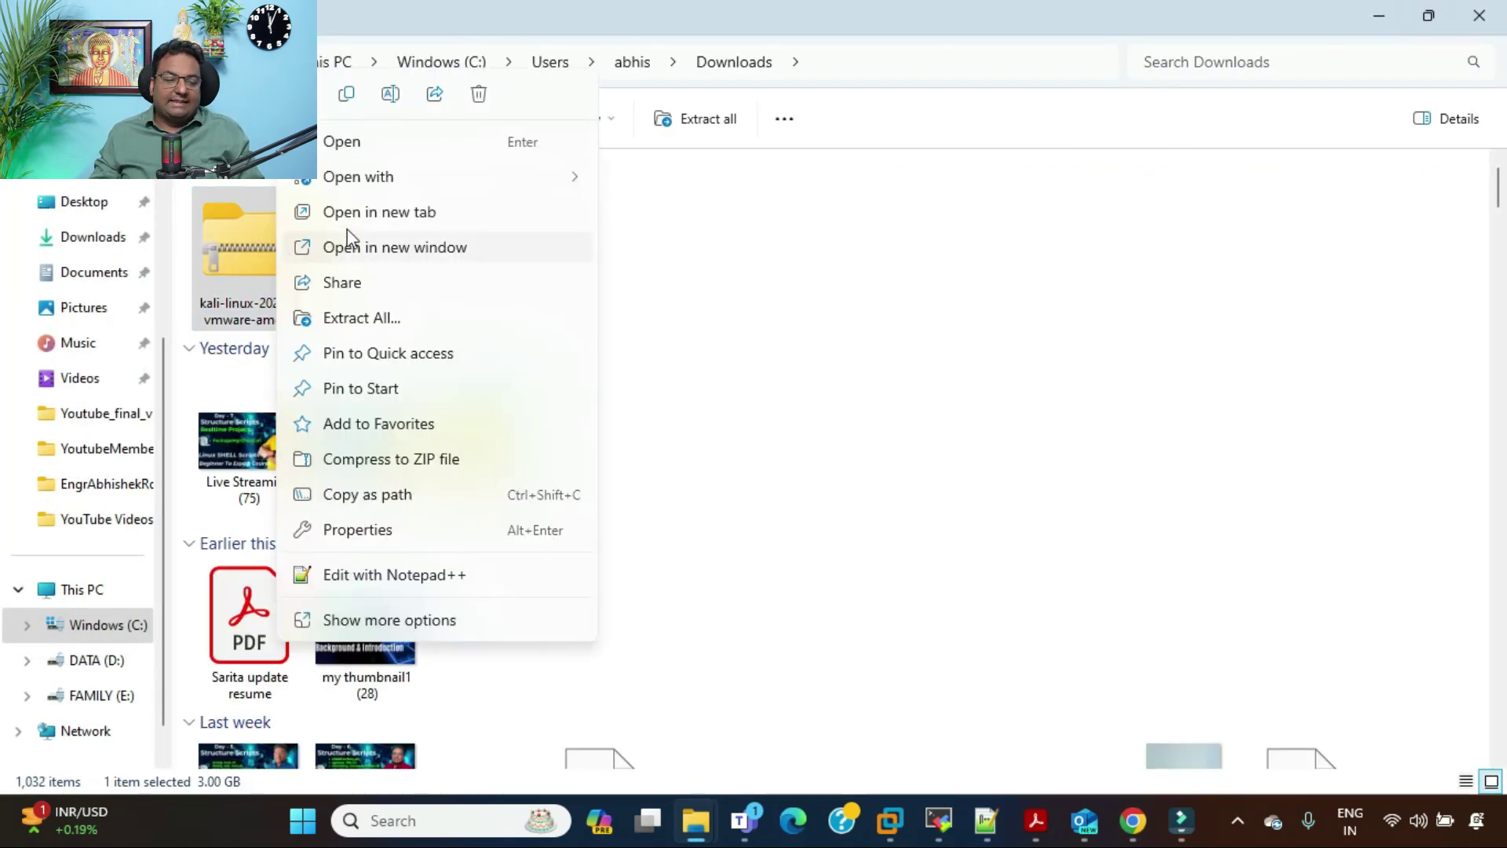
left_click(391, 318)
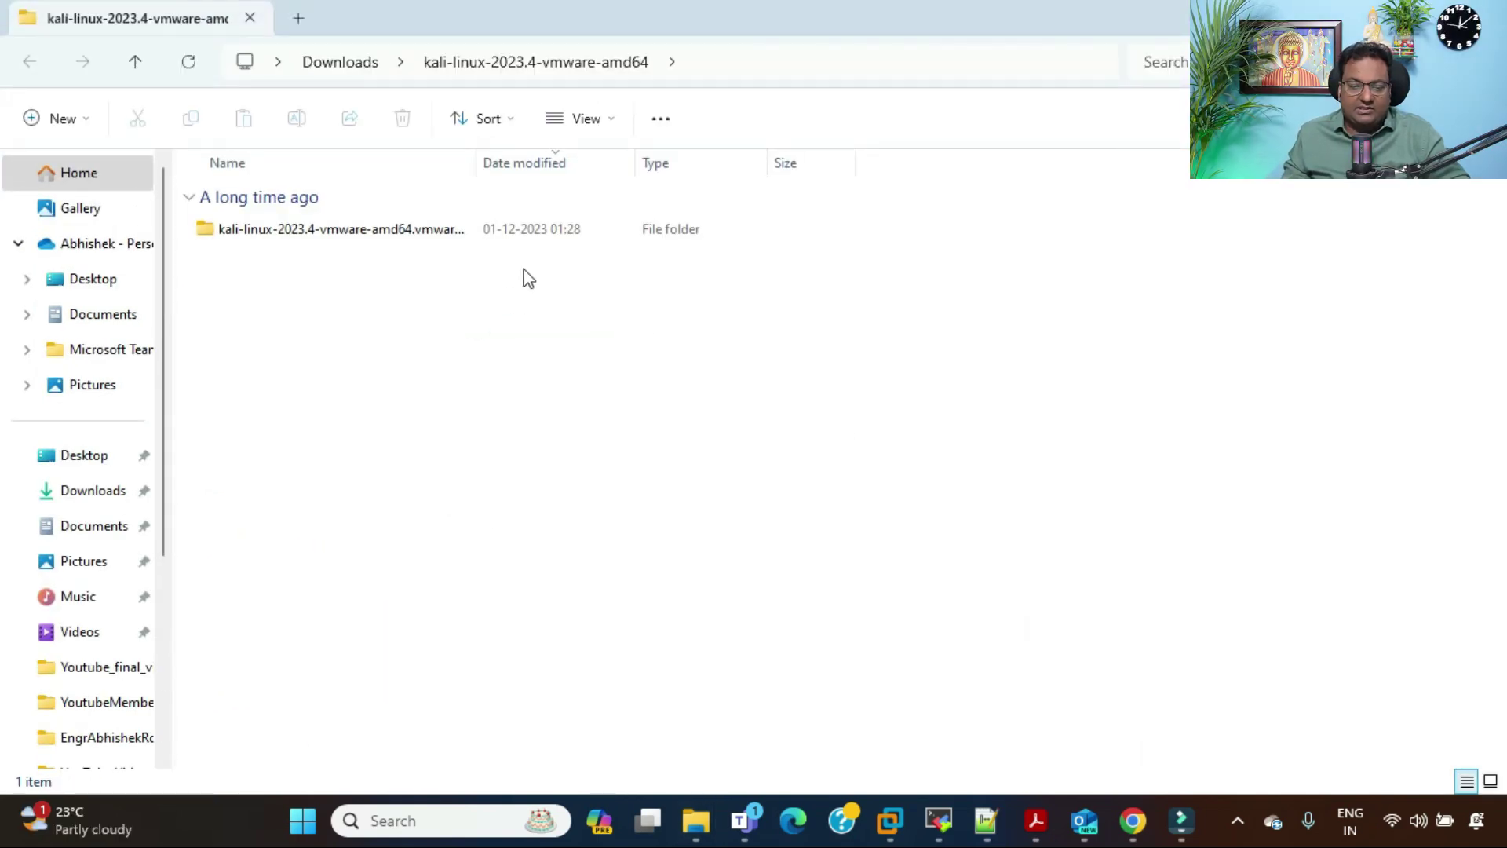
double_click(309, 236)
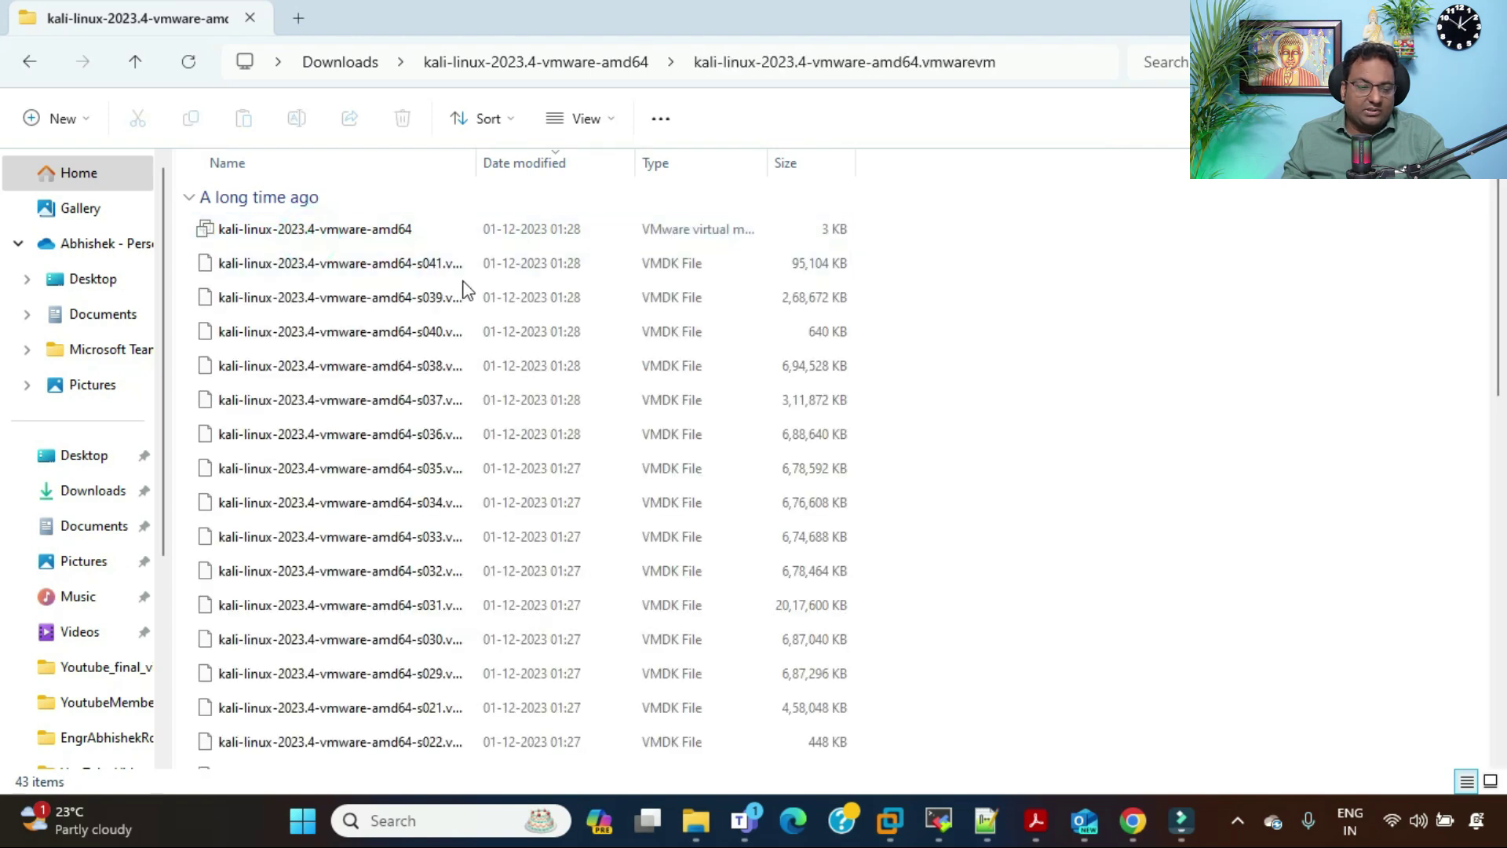
scroll(842, 341, "down", 3)
scroll(842, 341, "down", 5)
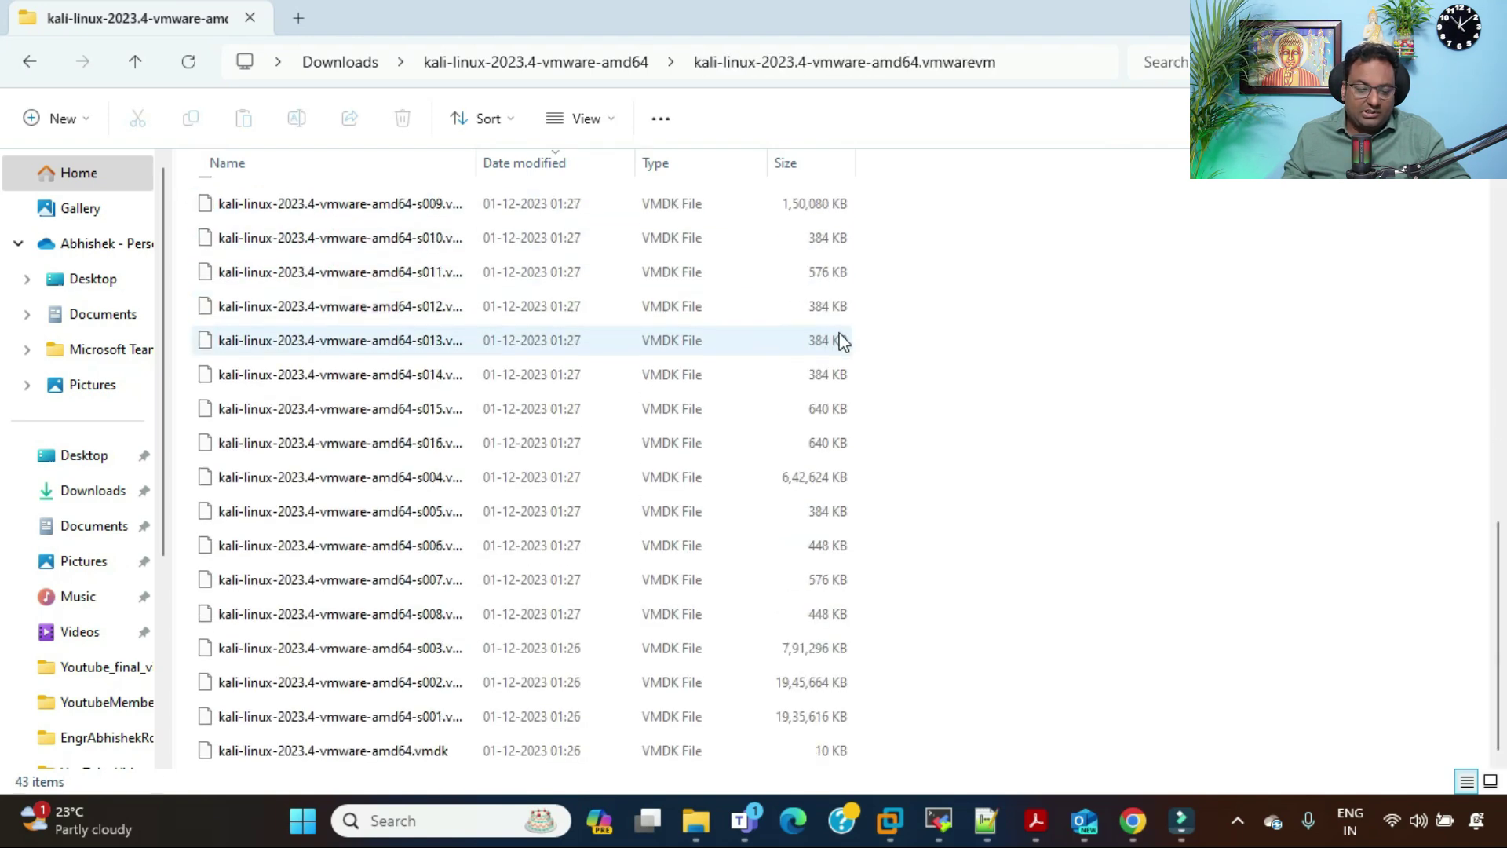
scroll(506, 355, "up", 8)
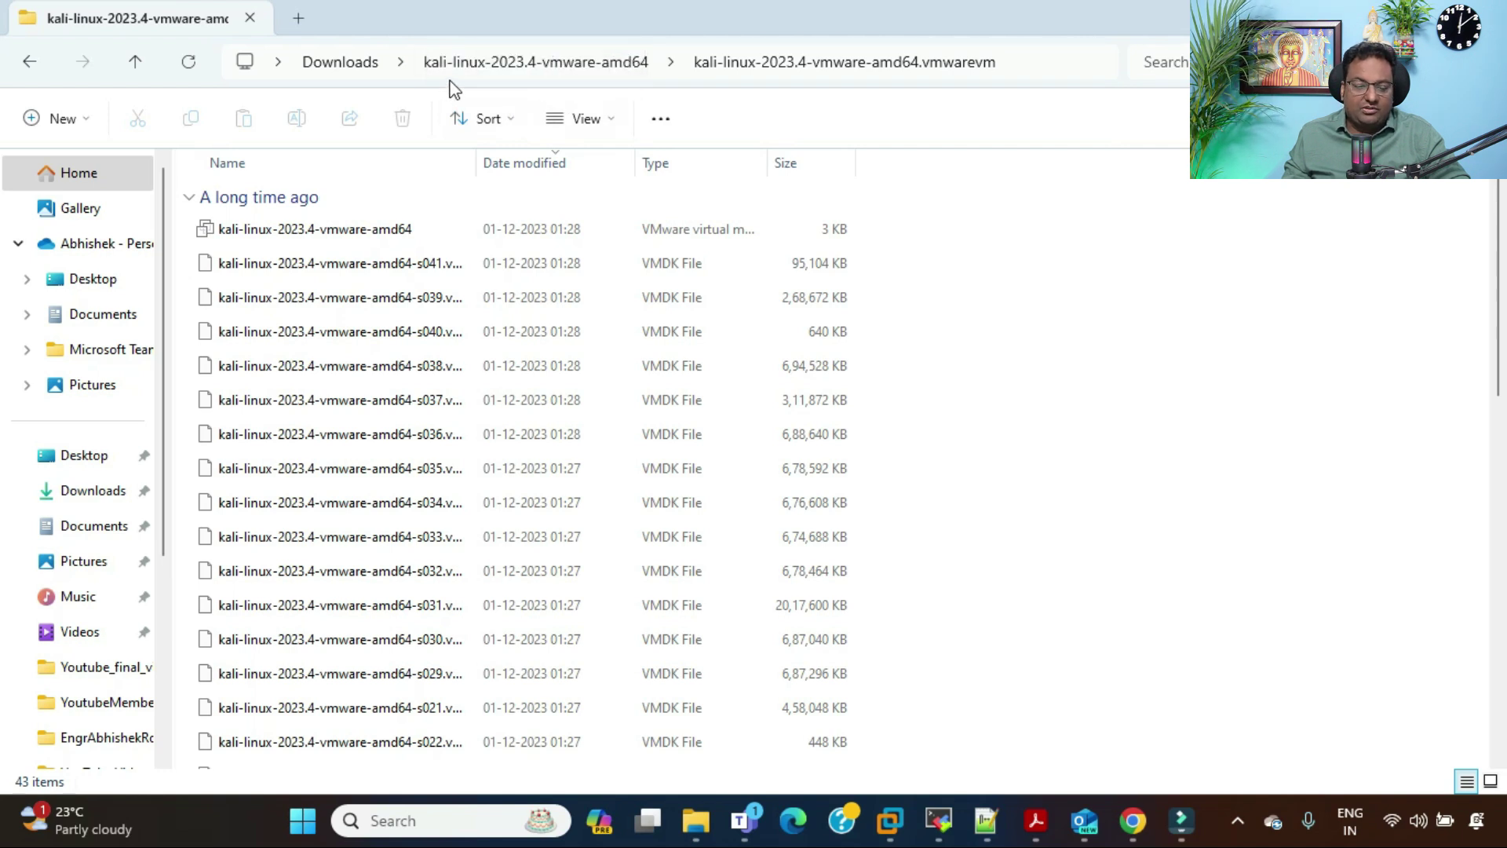
Step: Check VMware Workstation's Home window, then return to the kali-linux-2023.4-vmware-amd64 folder
left_click(891, 822)
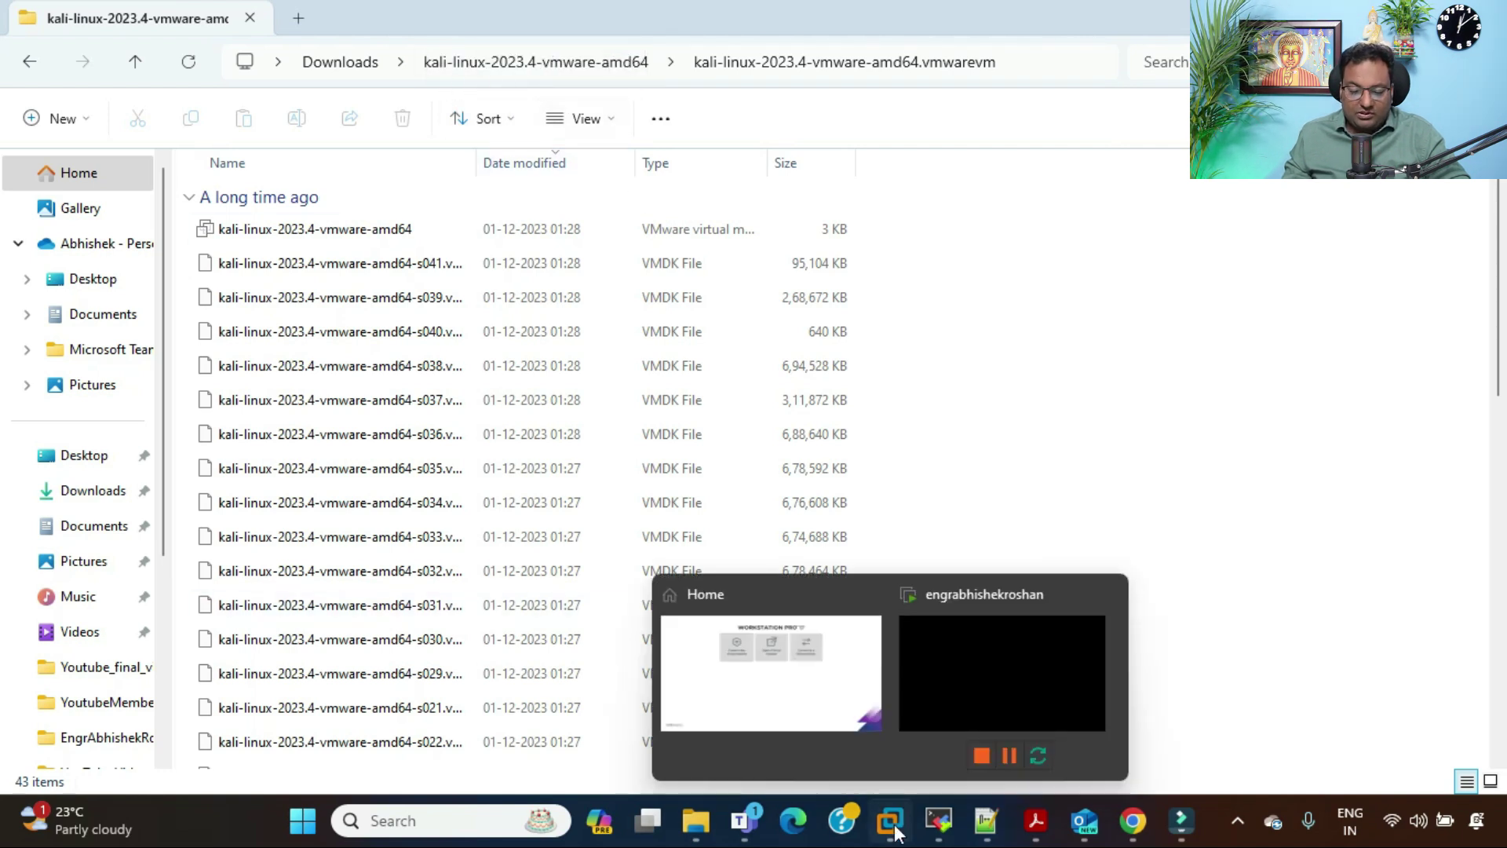
left_click(843, 691)
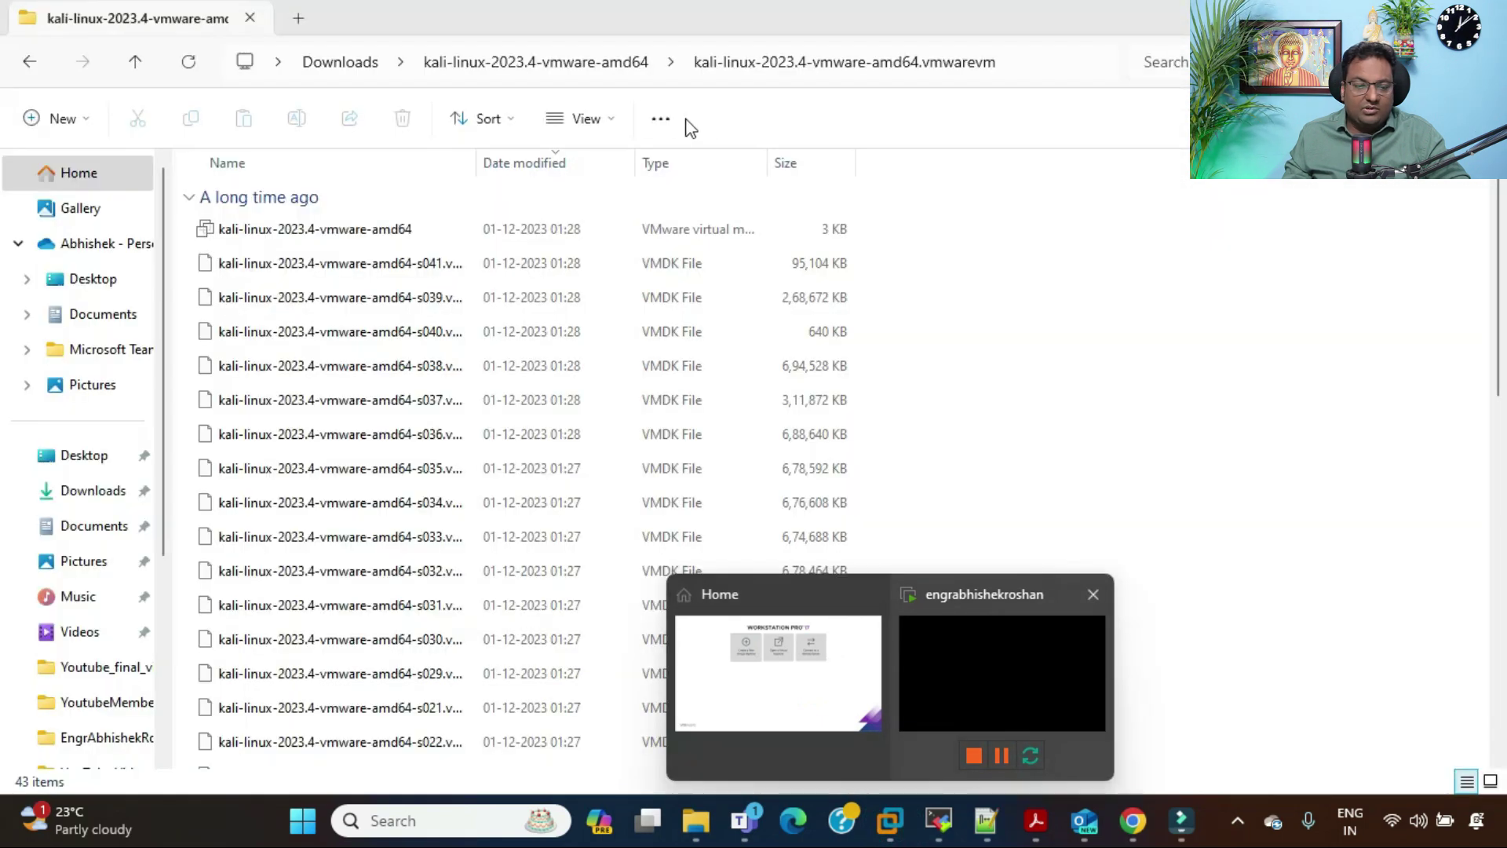
left_click(583, 63)
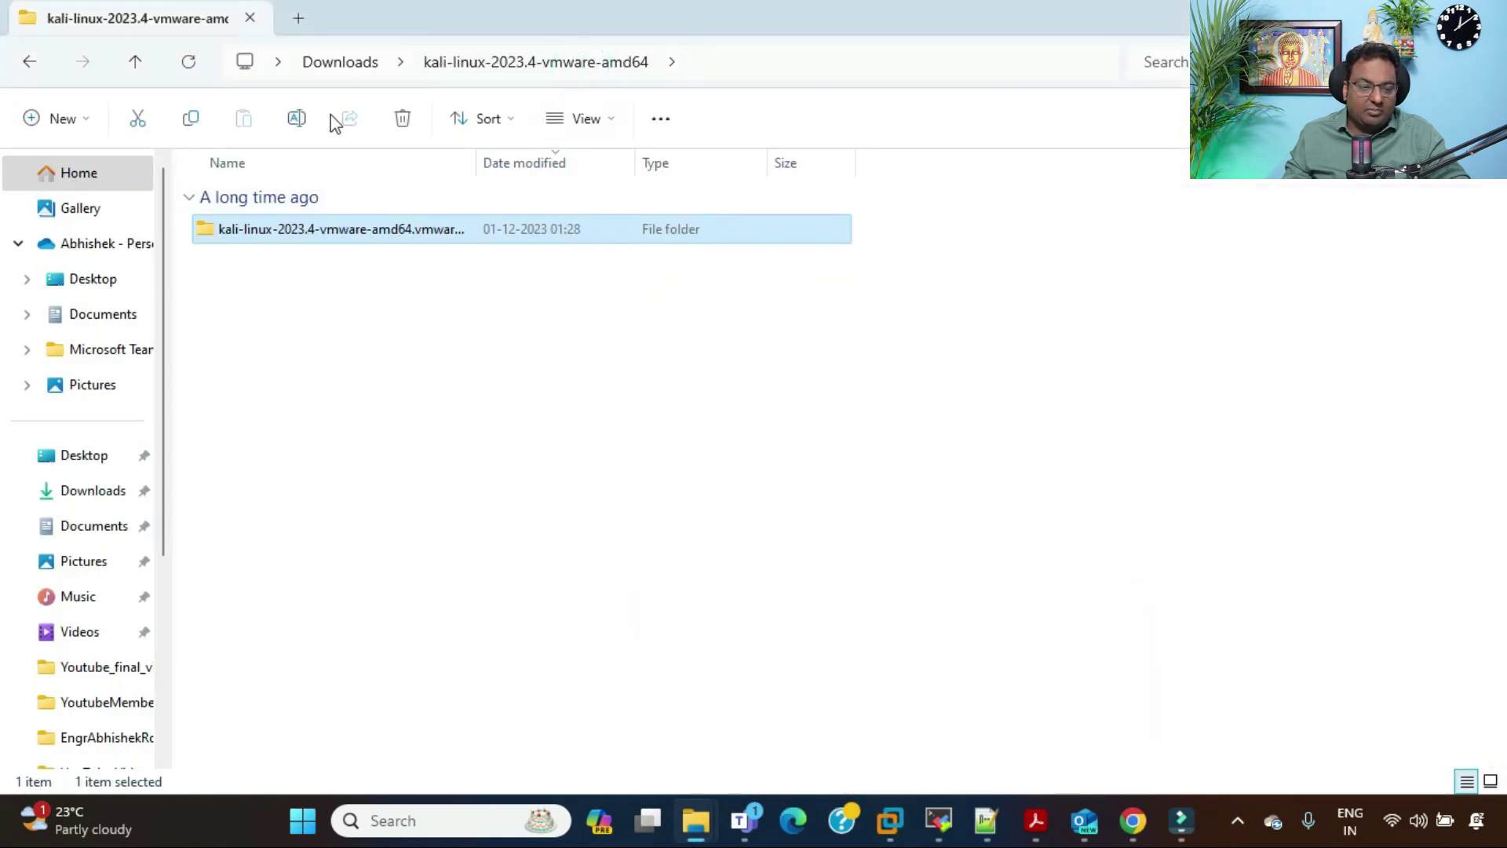
Step: Cut the items in Downloads and paste them into D:\YouTube Videos
left_click(330, 64)
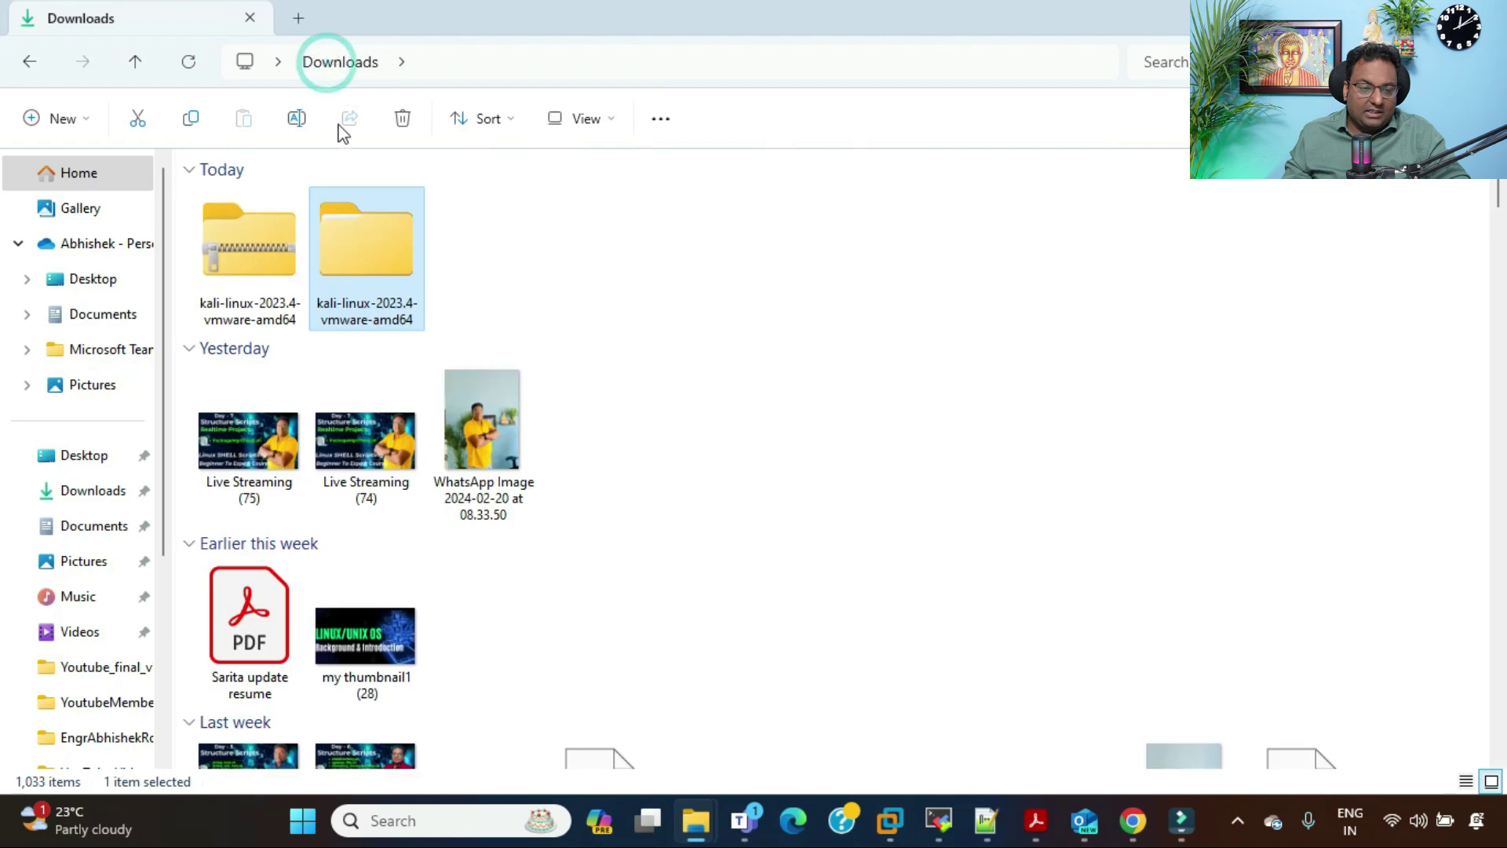
key("ctrl+x")
scroll(91, 558, "down", 1)
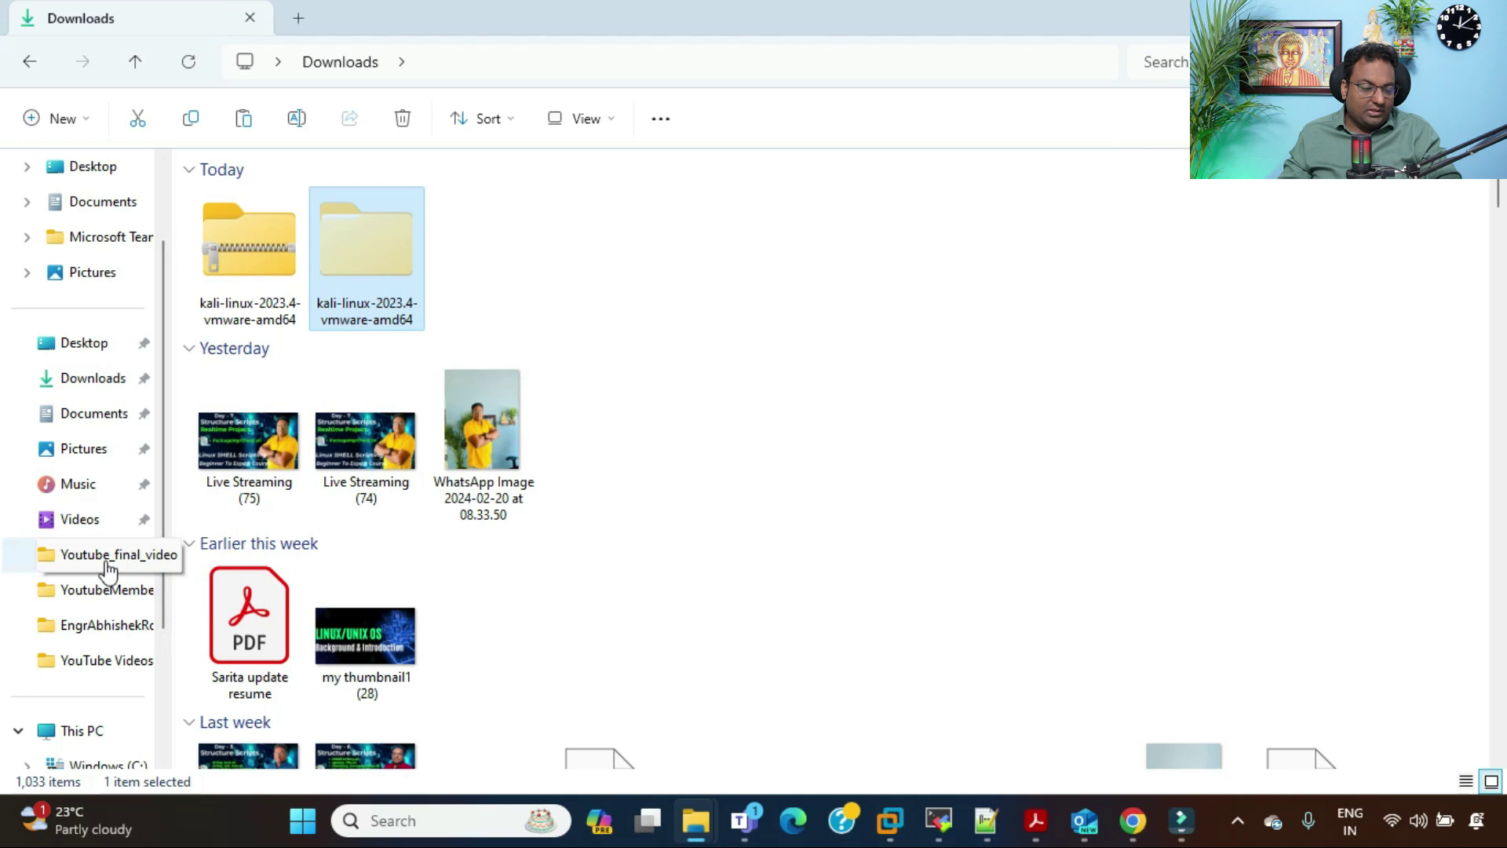
left_click(109, 562)
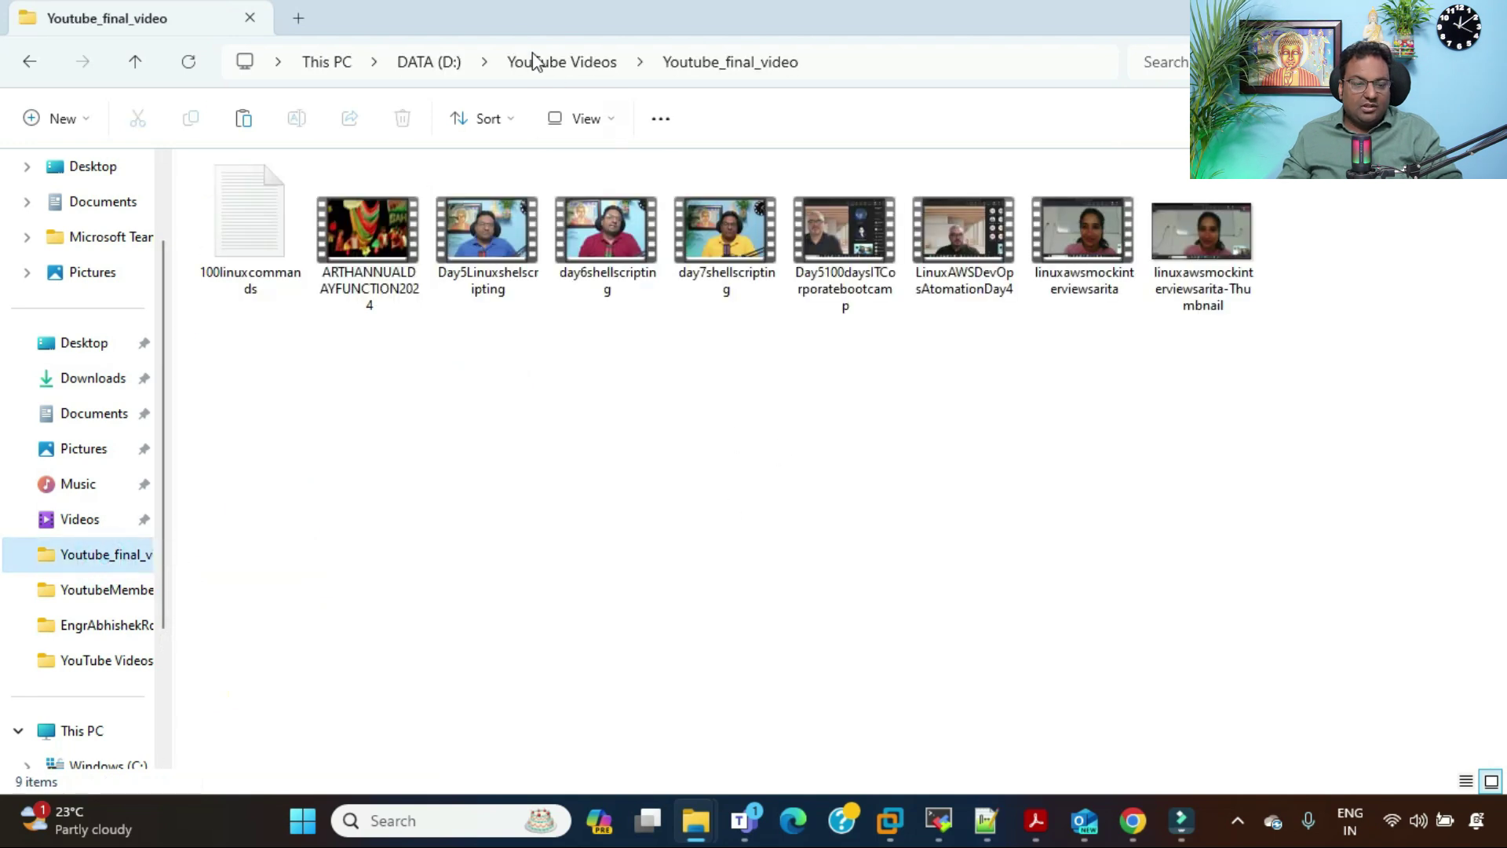
left_click(534, 62)
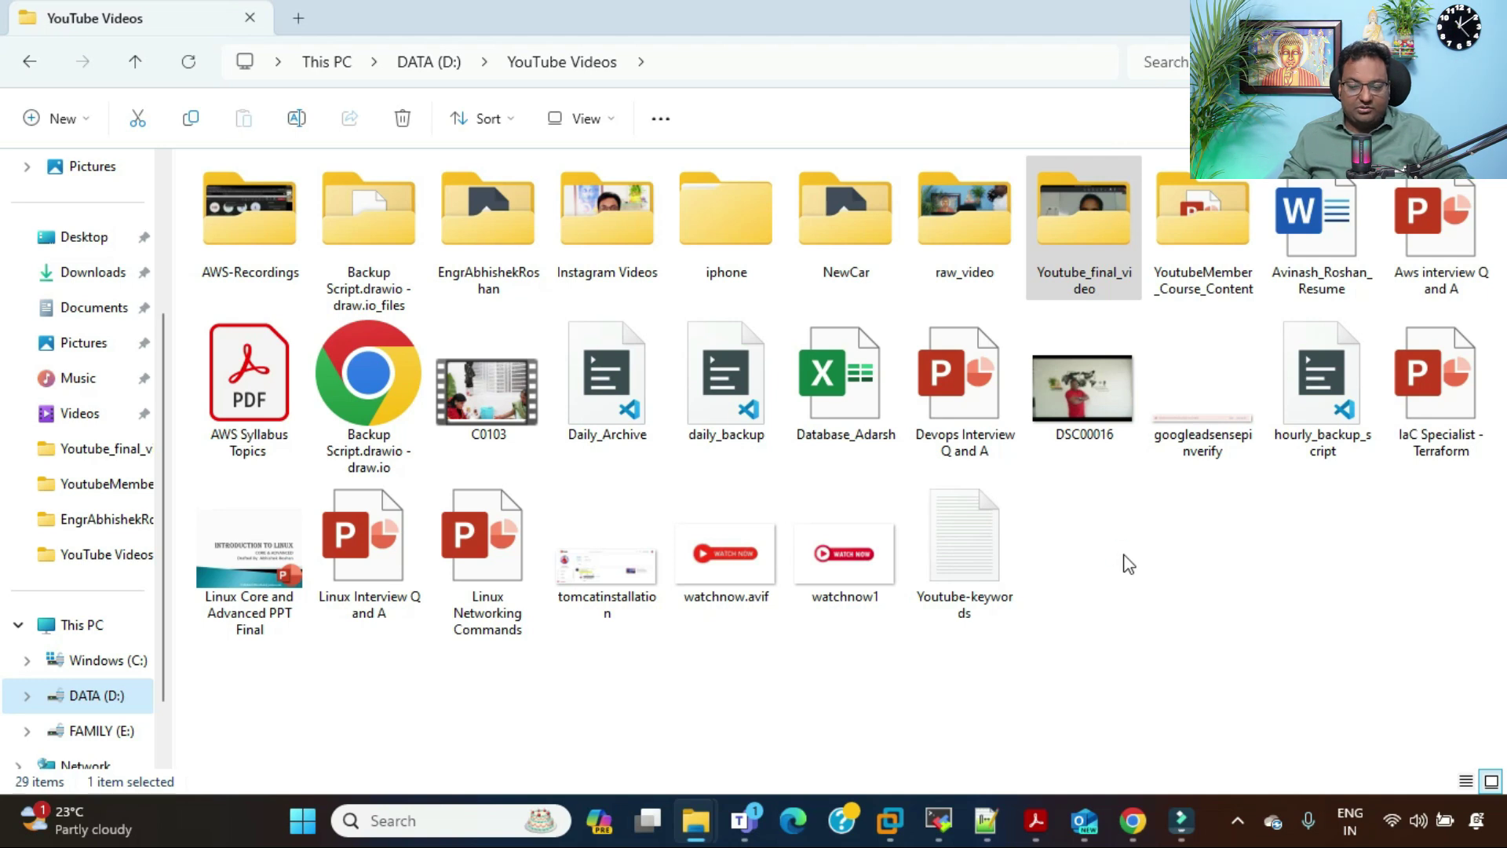
key("ctrl+v")
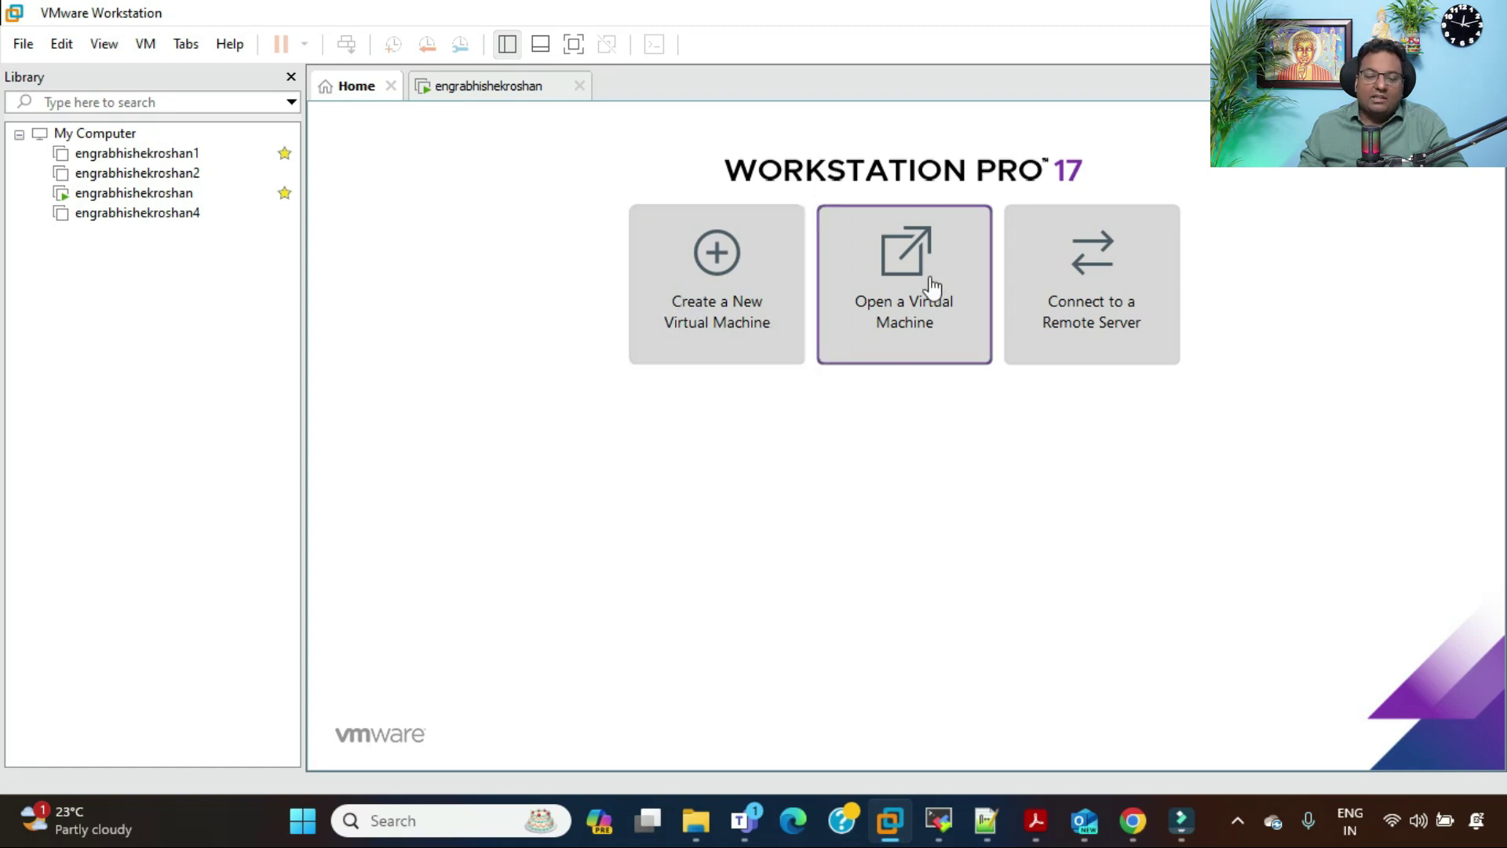
left_click(1133, 820)
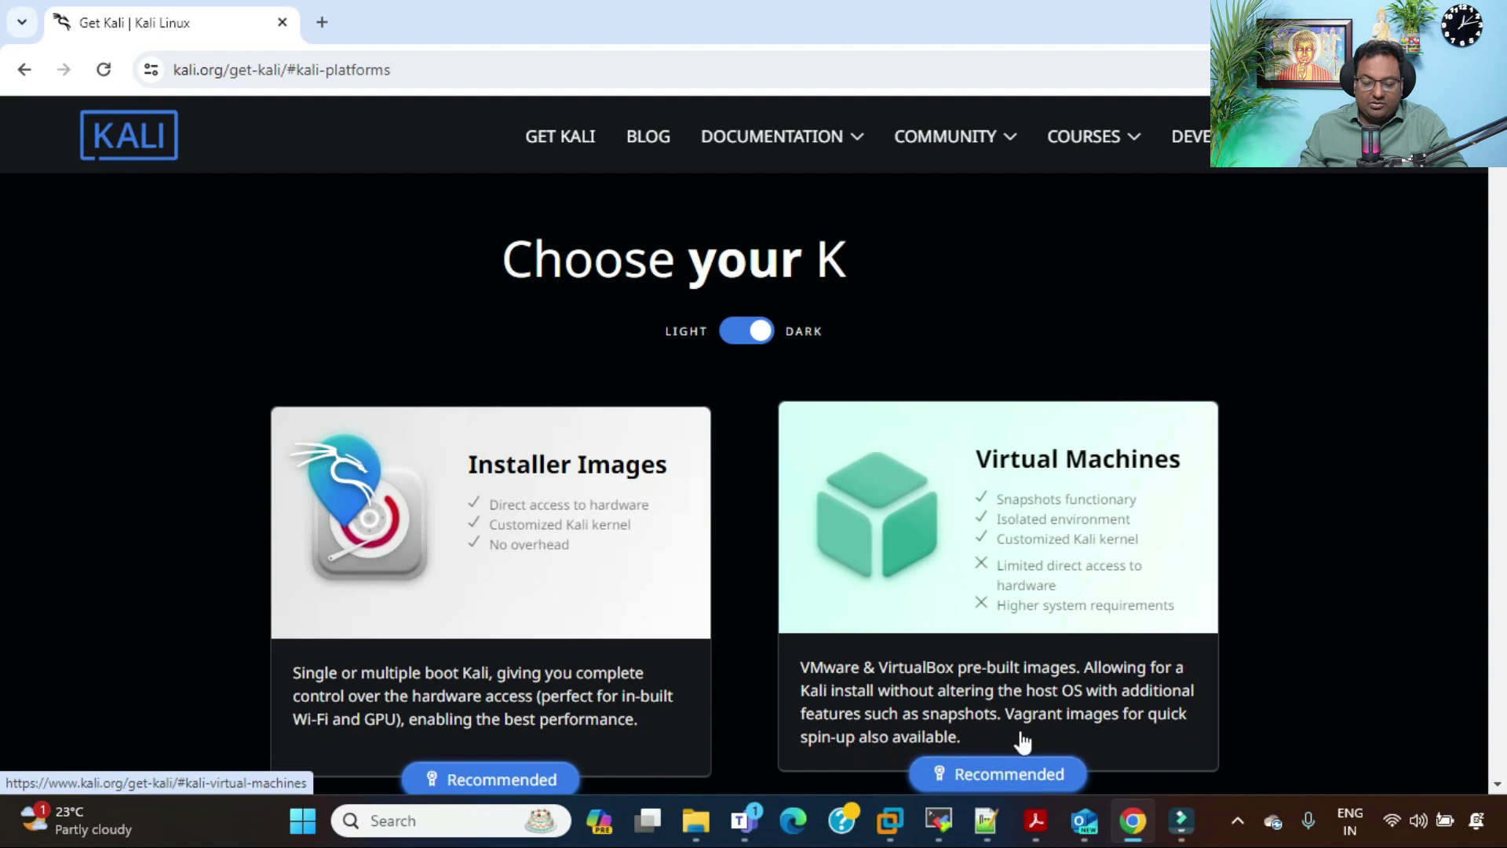
key("alt+Tab")
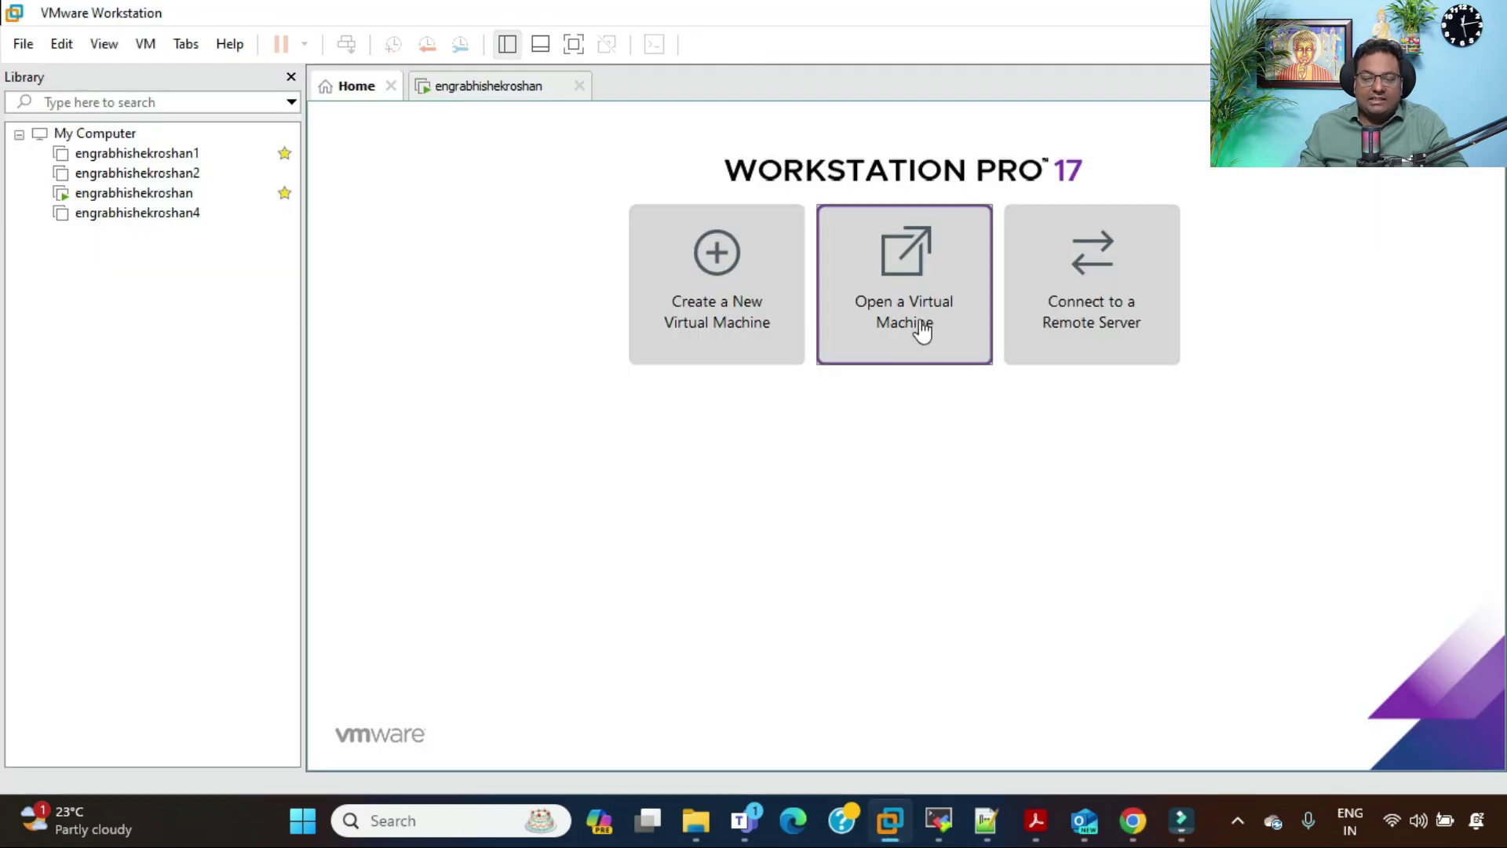
Step: Open the kali-linux-2023.1-vmware-amd64 VM file from the kali-linux folder in D:\ISO Images
left_click(922, 332)
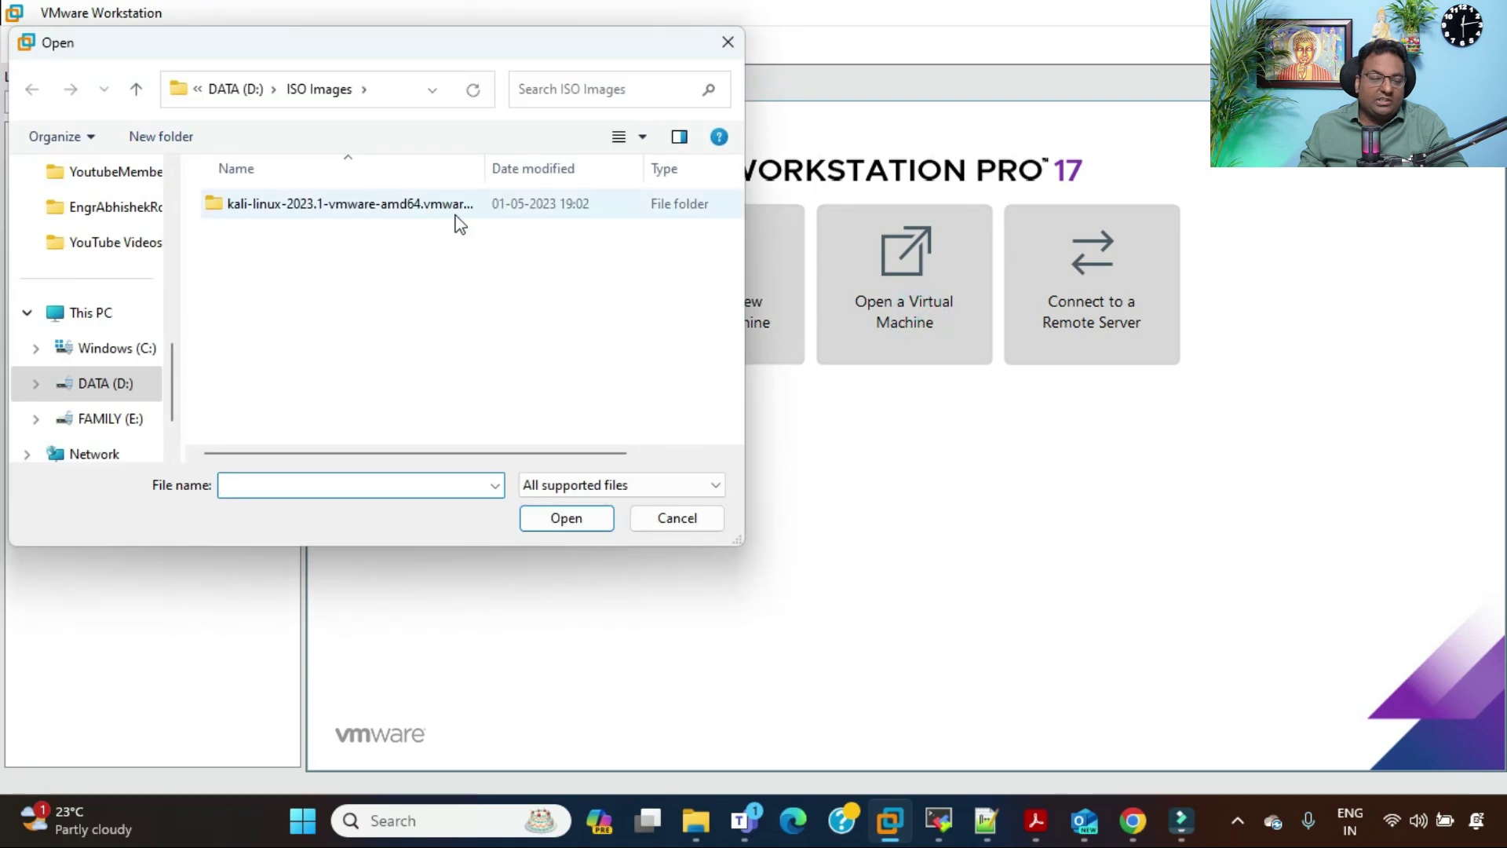
left_click(398, 203)
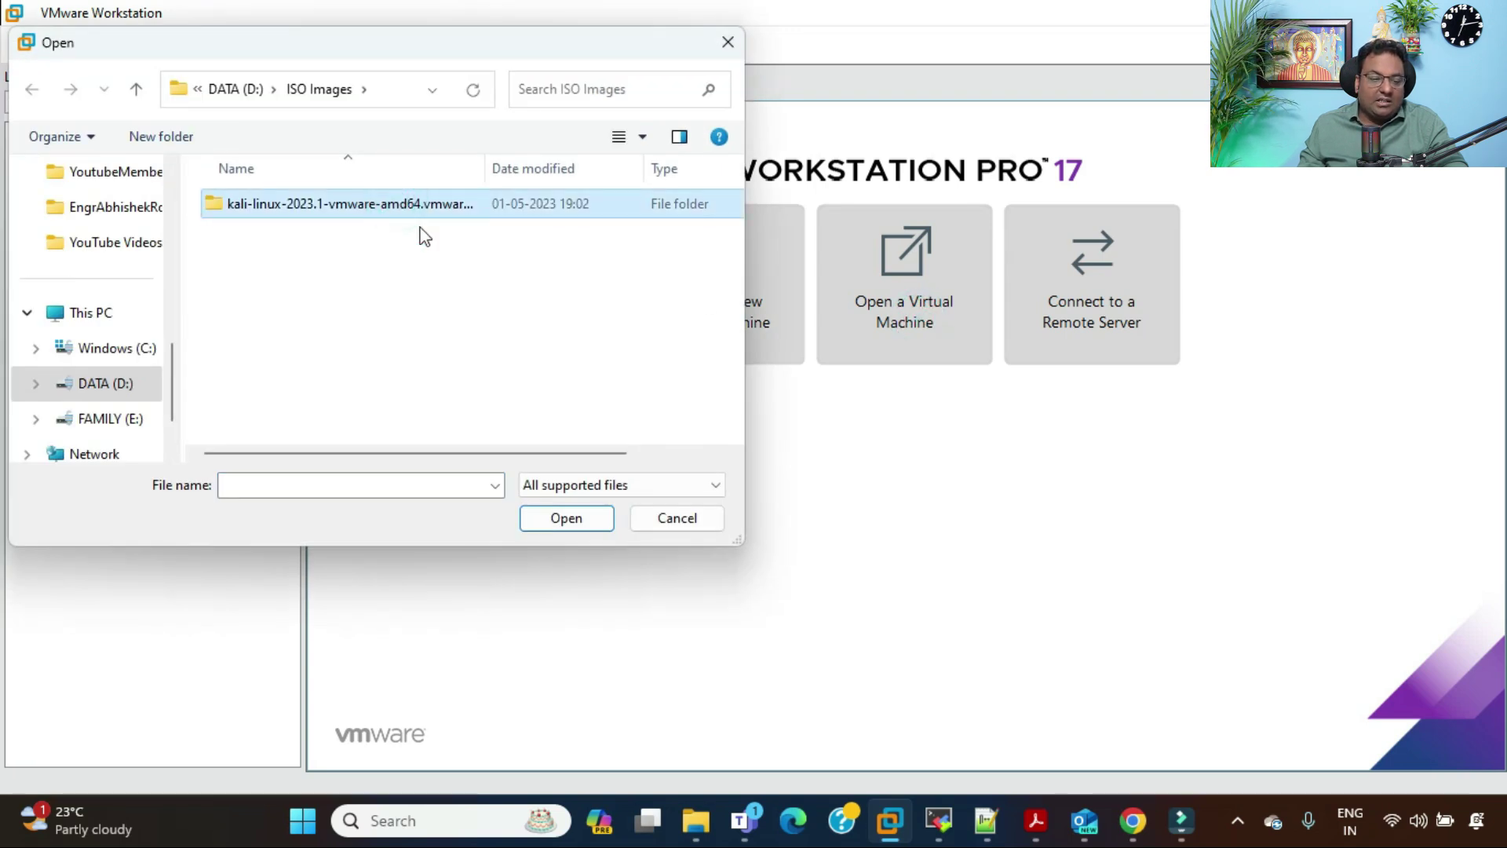
left_click_drag(485, 162, 533, 163)
left_click(581, 520)
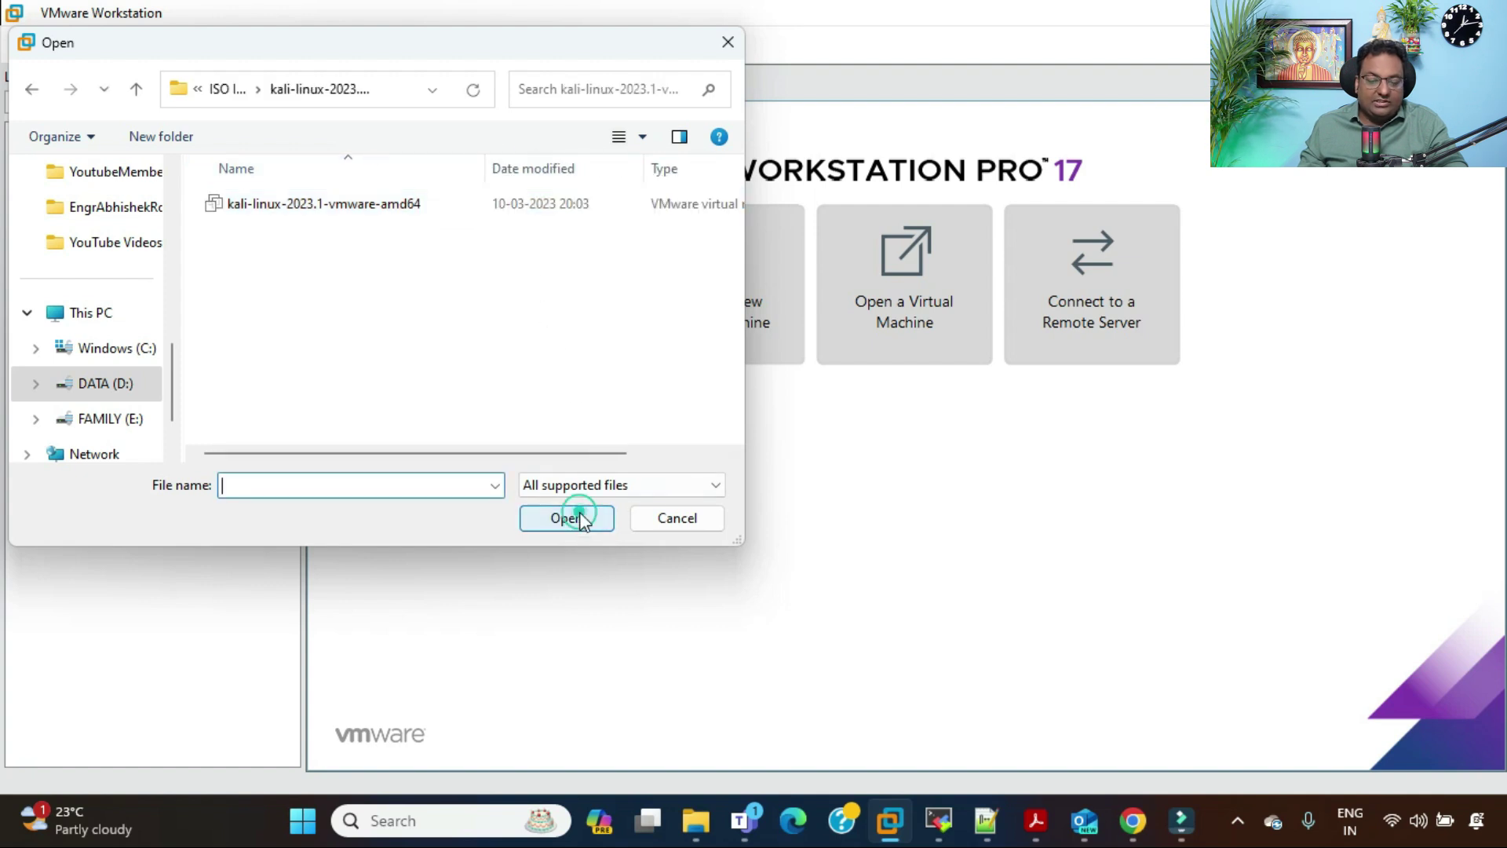
left_click(369, 201)
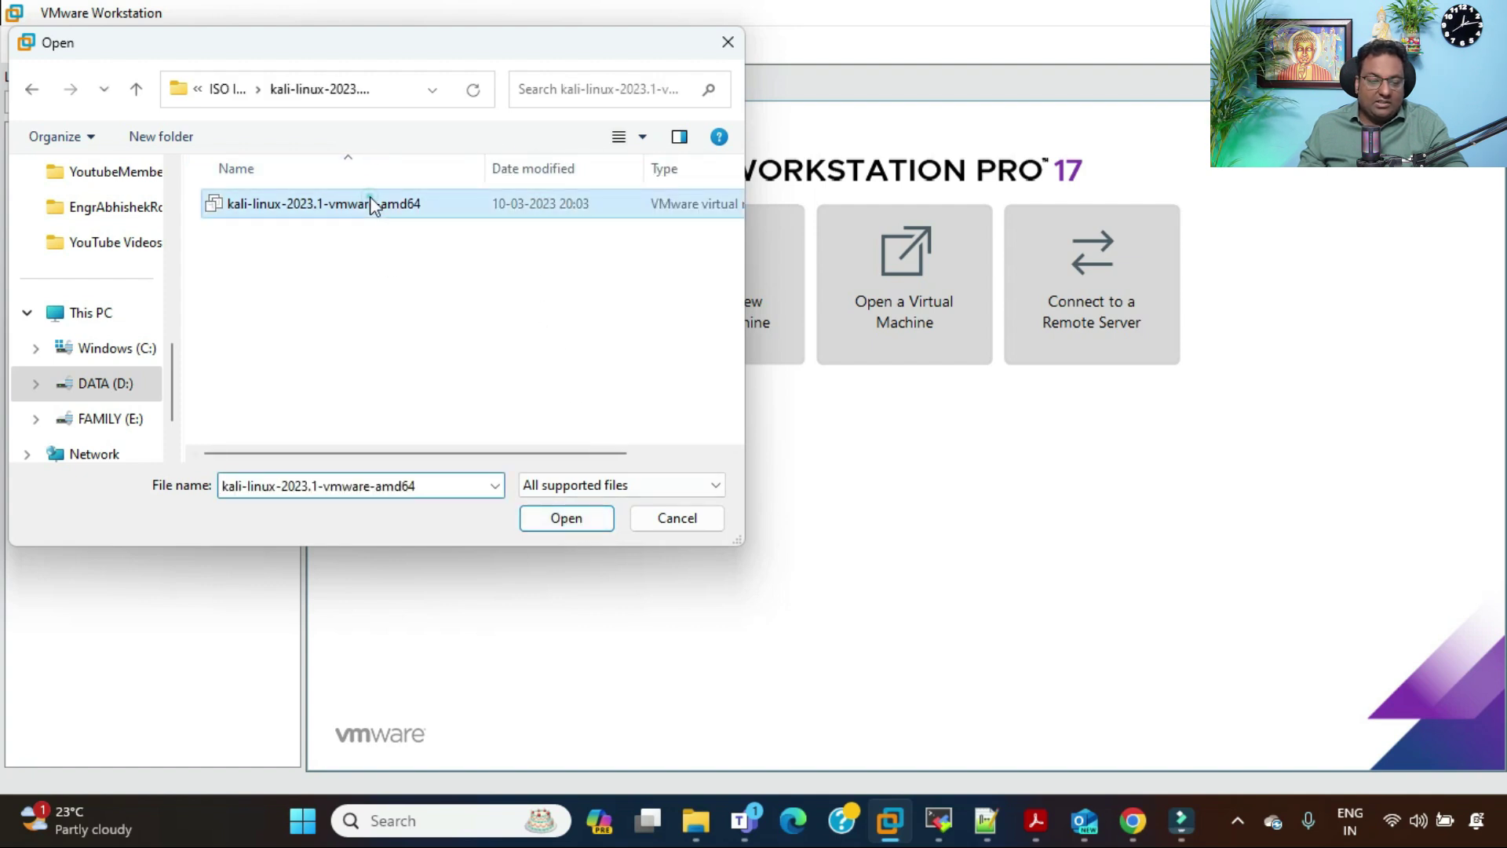
left_click(567, 520)
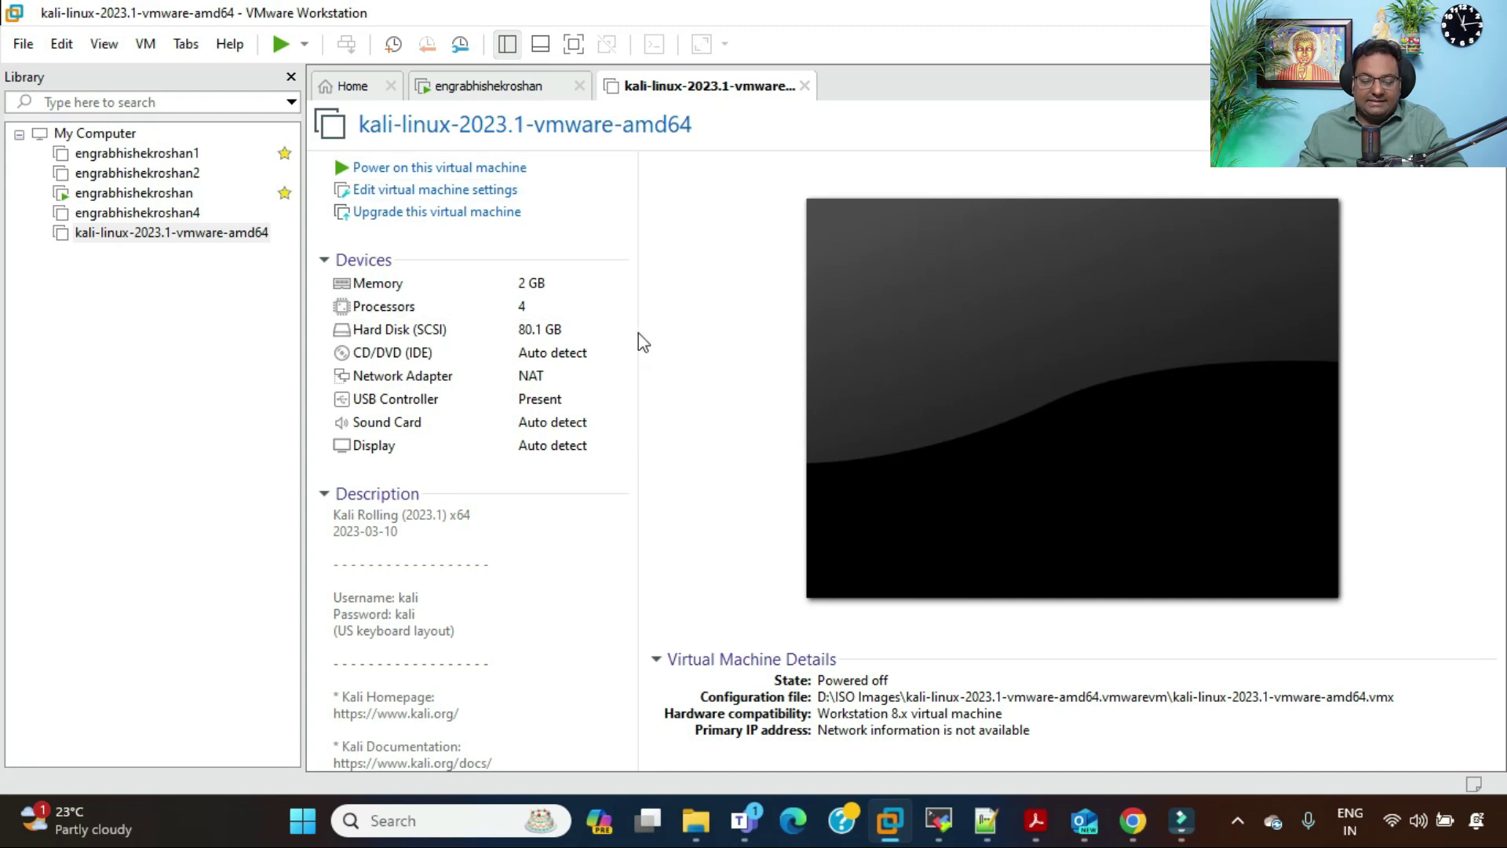
Step: Bring Chrome's Get Kali page to the front from the taskbar
left_click(1133, 819)
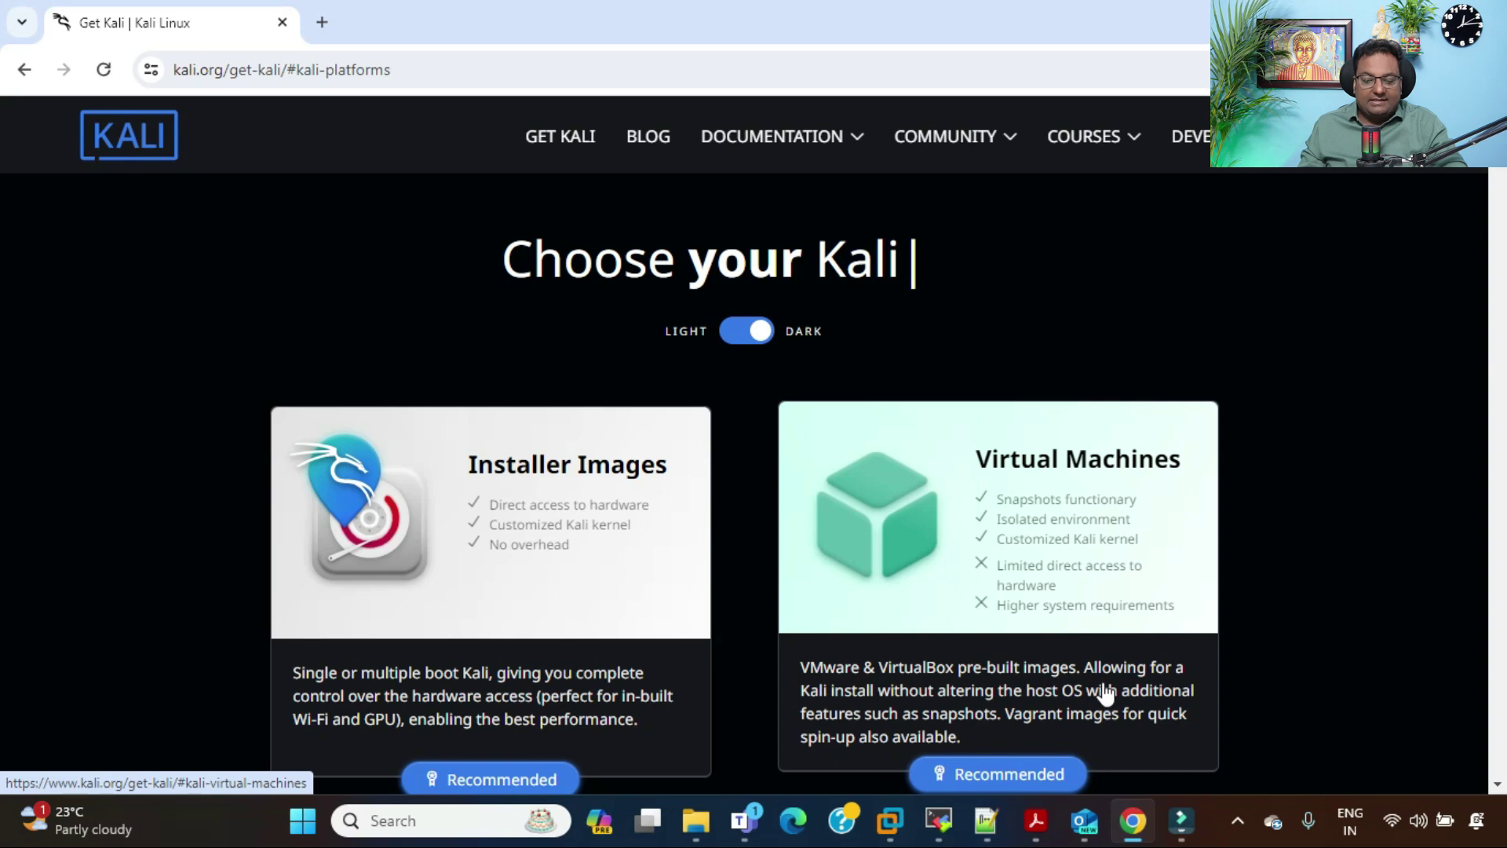
Step: Bring VMware Workstation back to the front using its taskbar window preview
mouse_move(1182, 826)
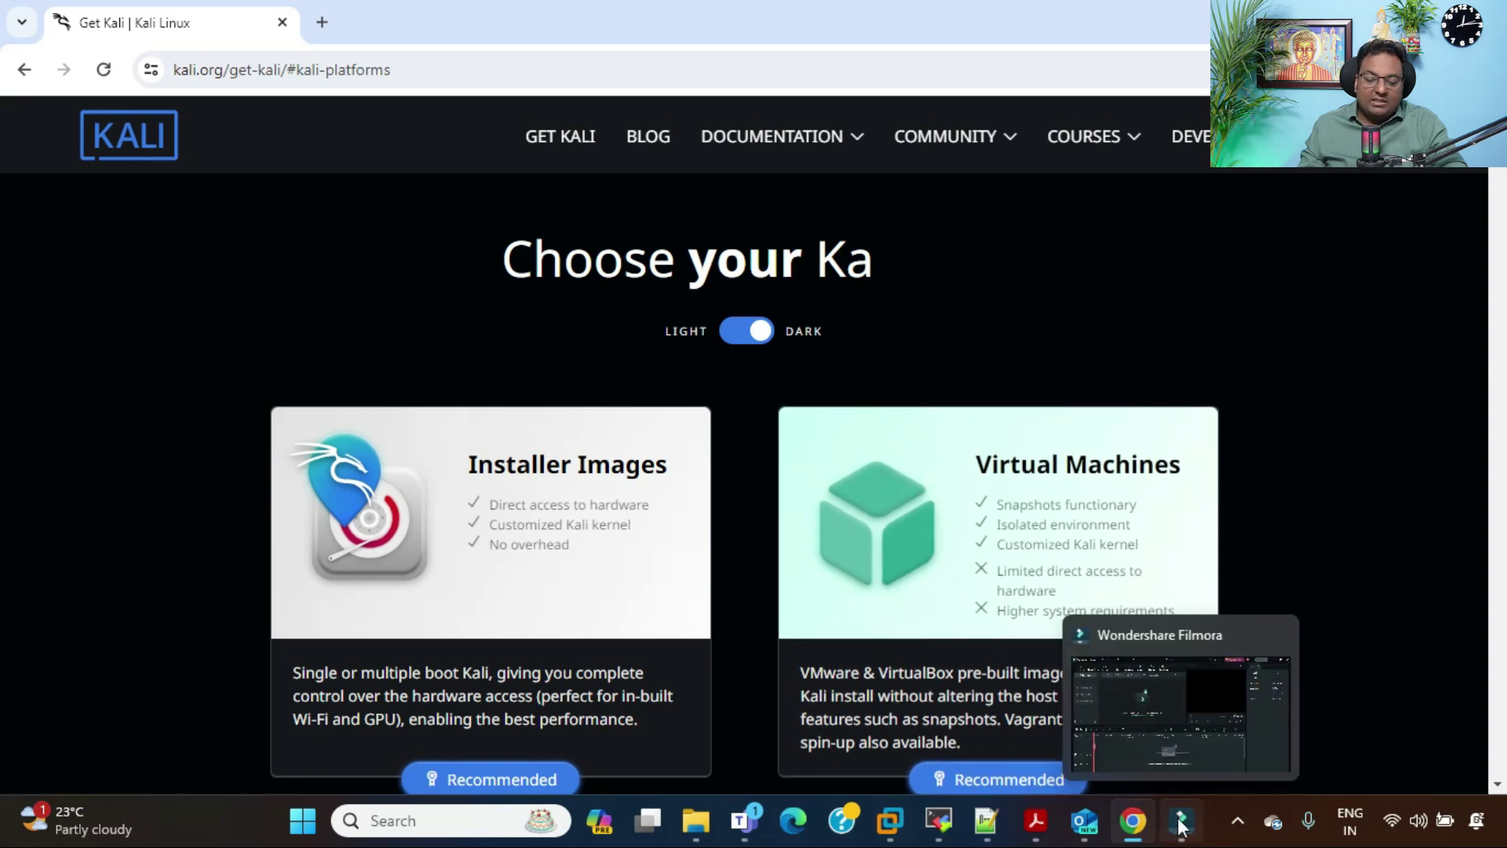
mouse_move(890, 822)
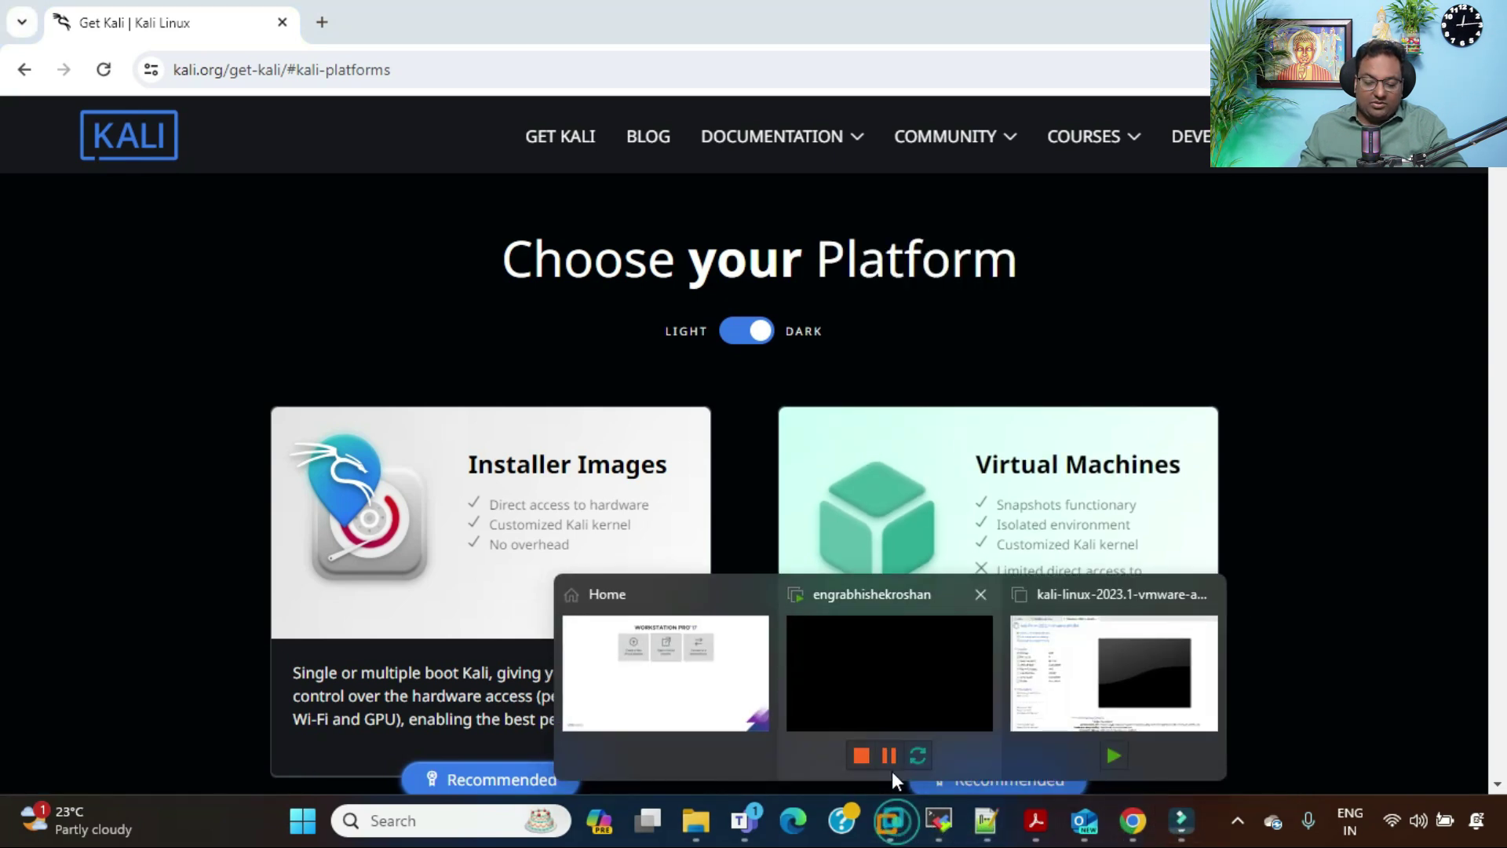
left_click(746, 663)
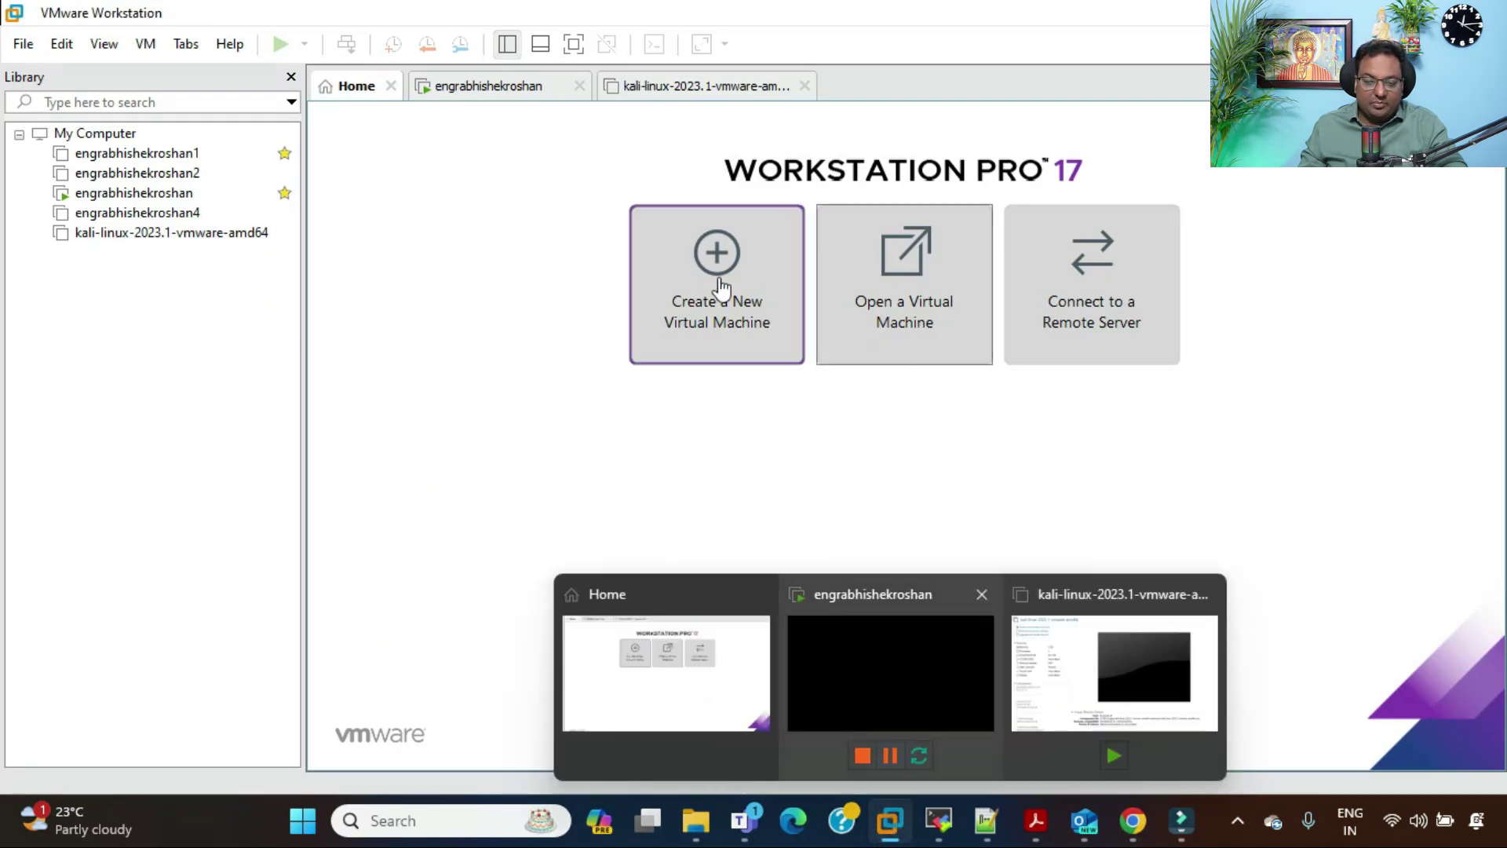
Step: Power on the kali-linux-2023.1-vmware-amd64 VM and boot the default Kali GNU/Linux GRUB entry
left_click(705, 88)
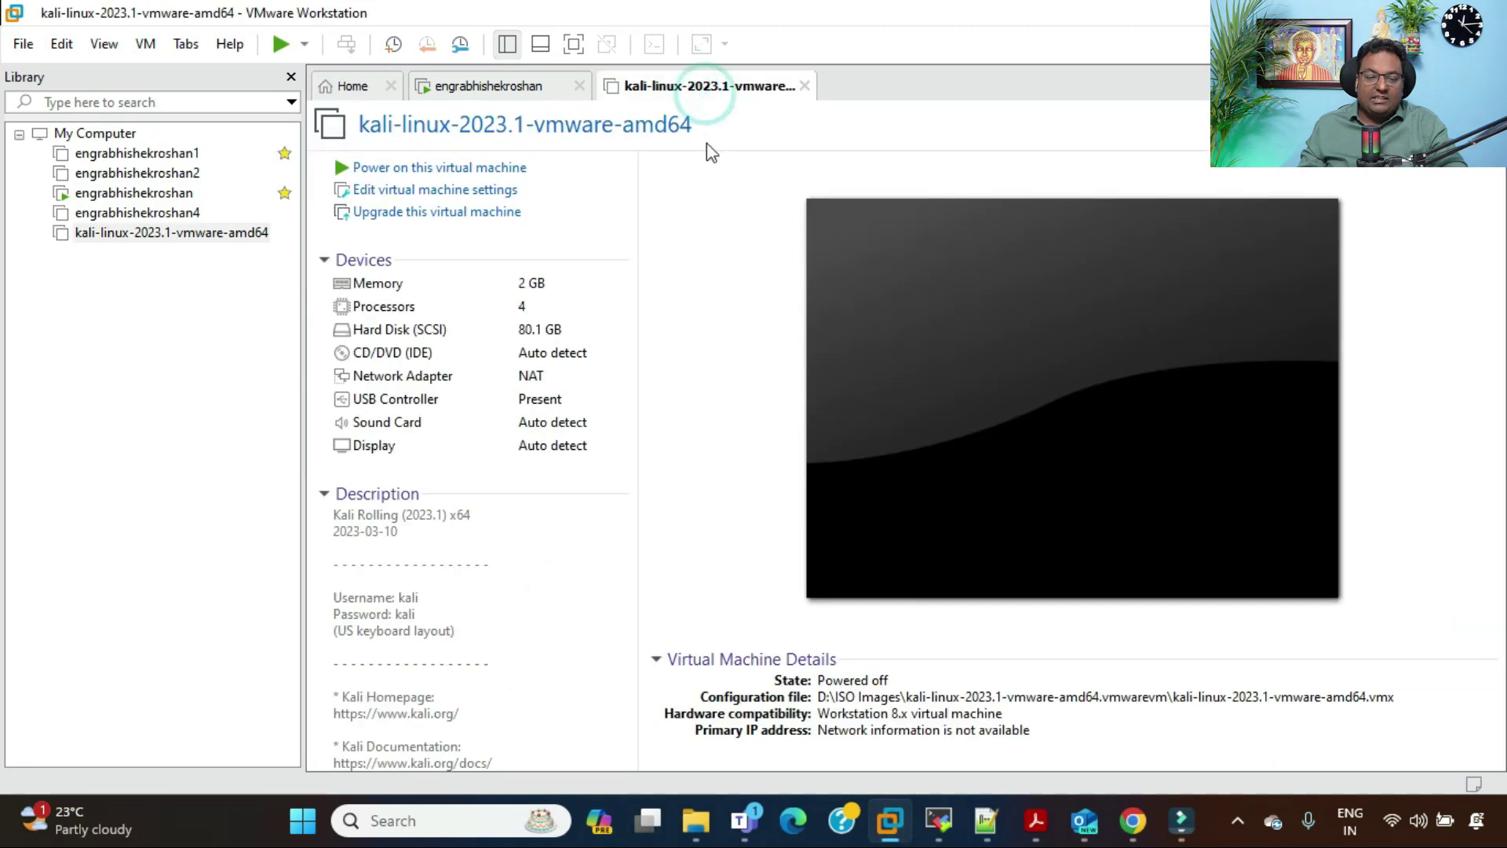
left_click(430, 170)
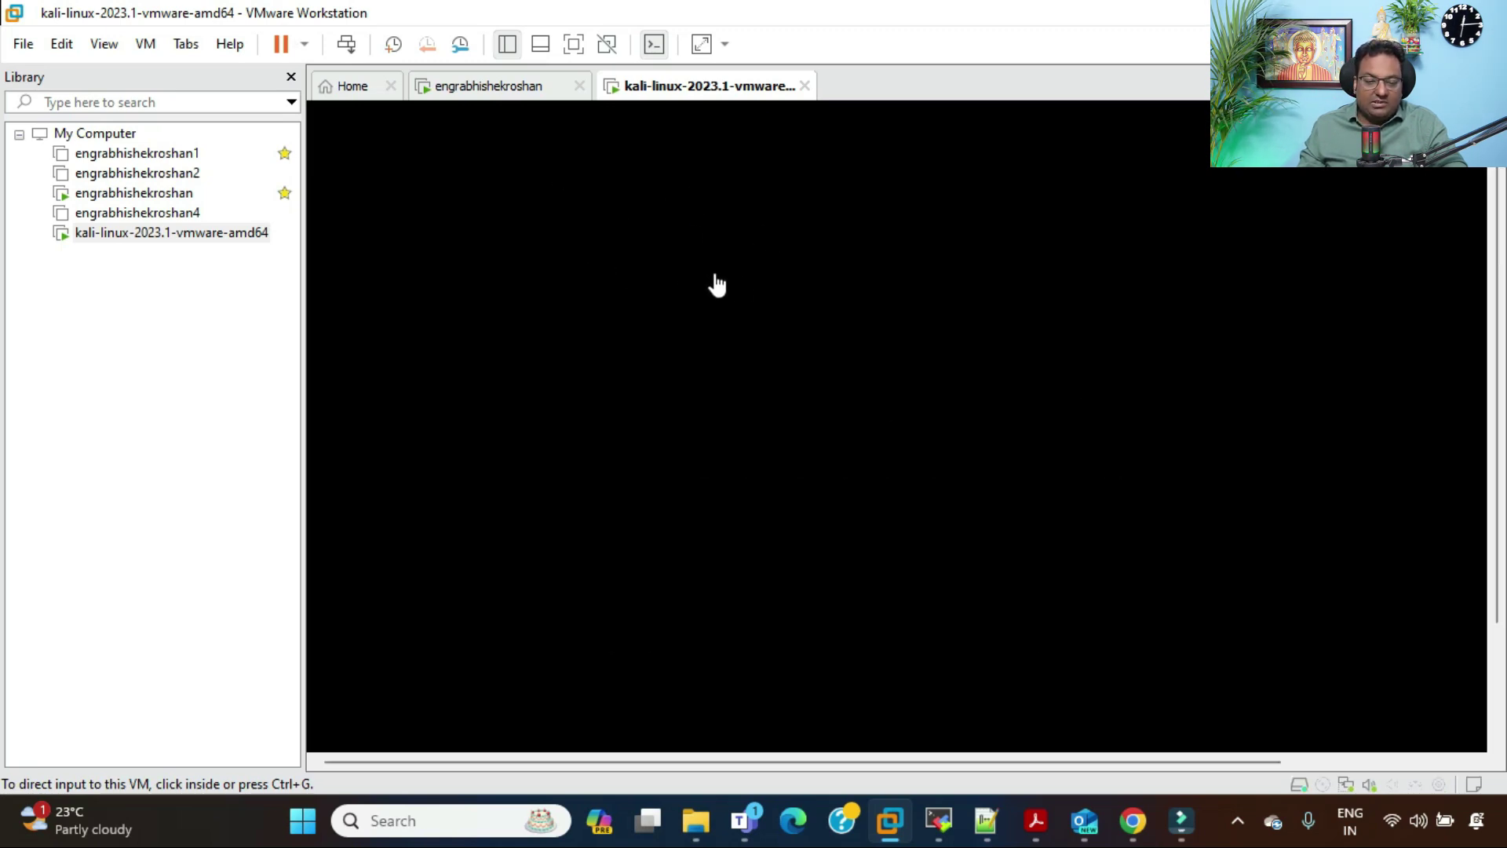
left_click(962, 259)
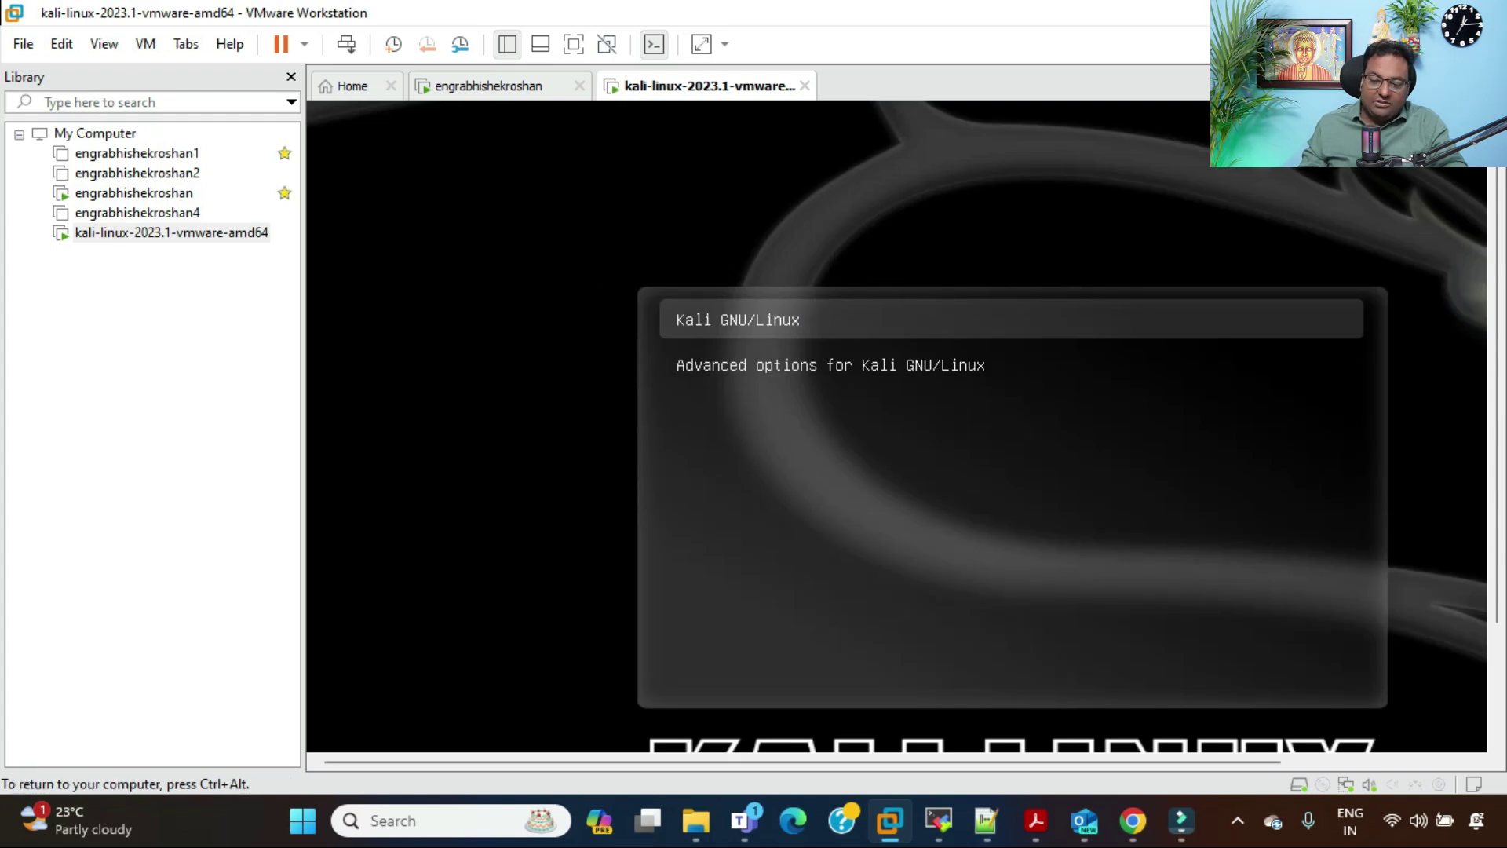
key("Return")
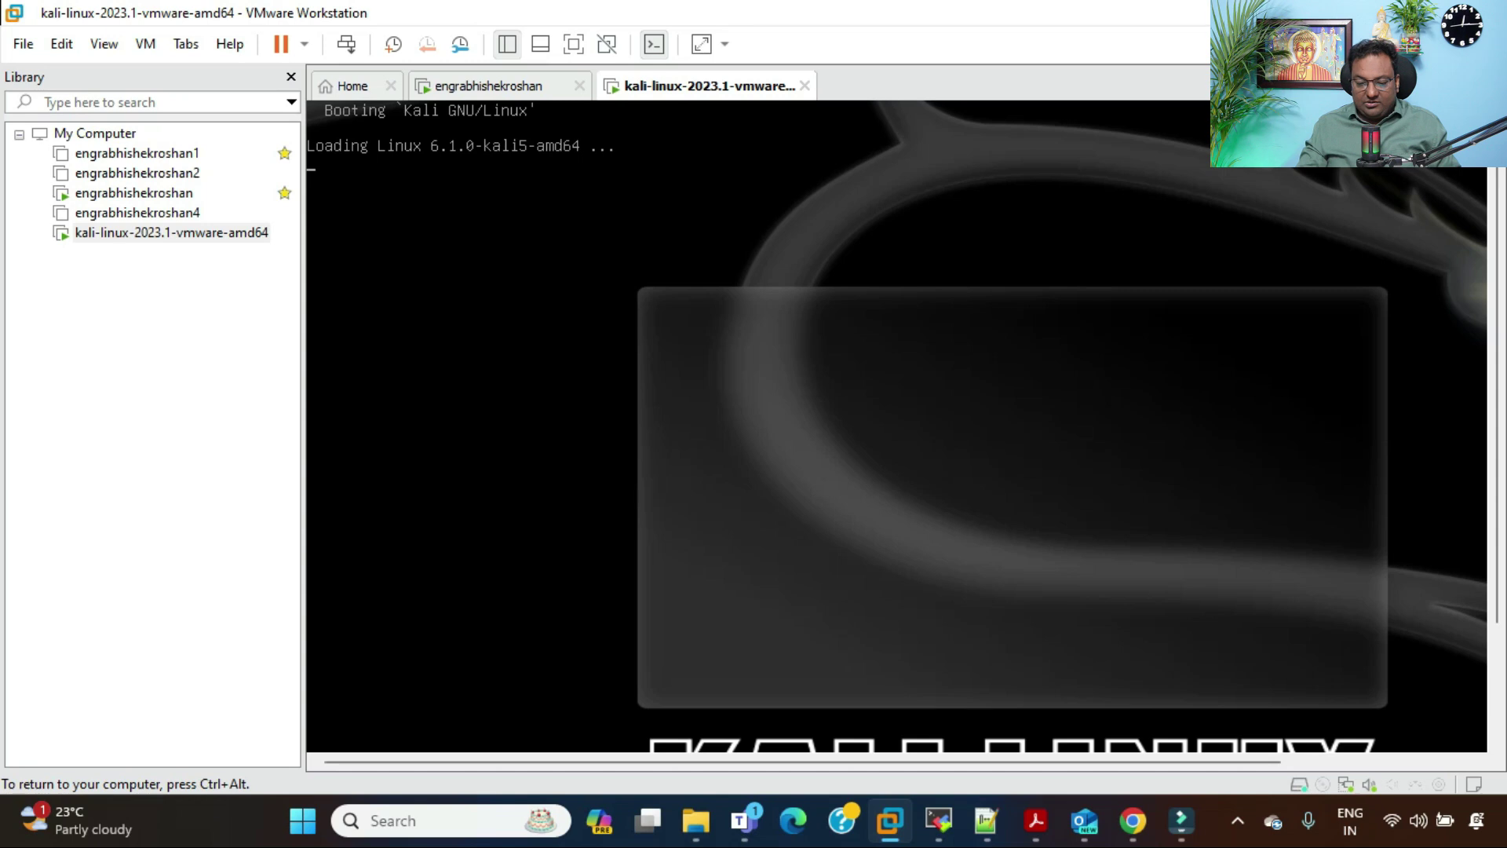
key("ctrl+alt")
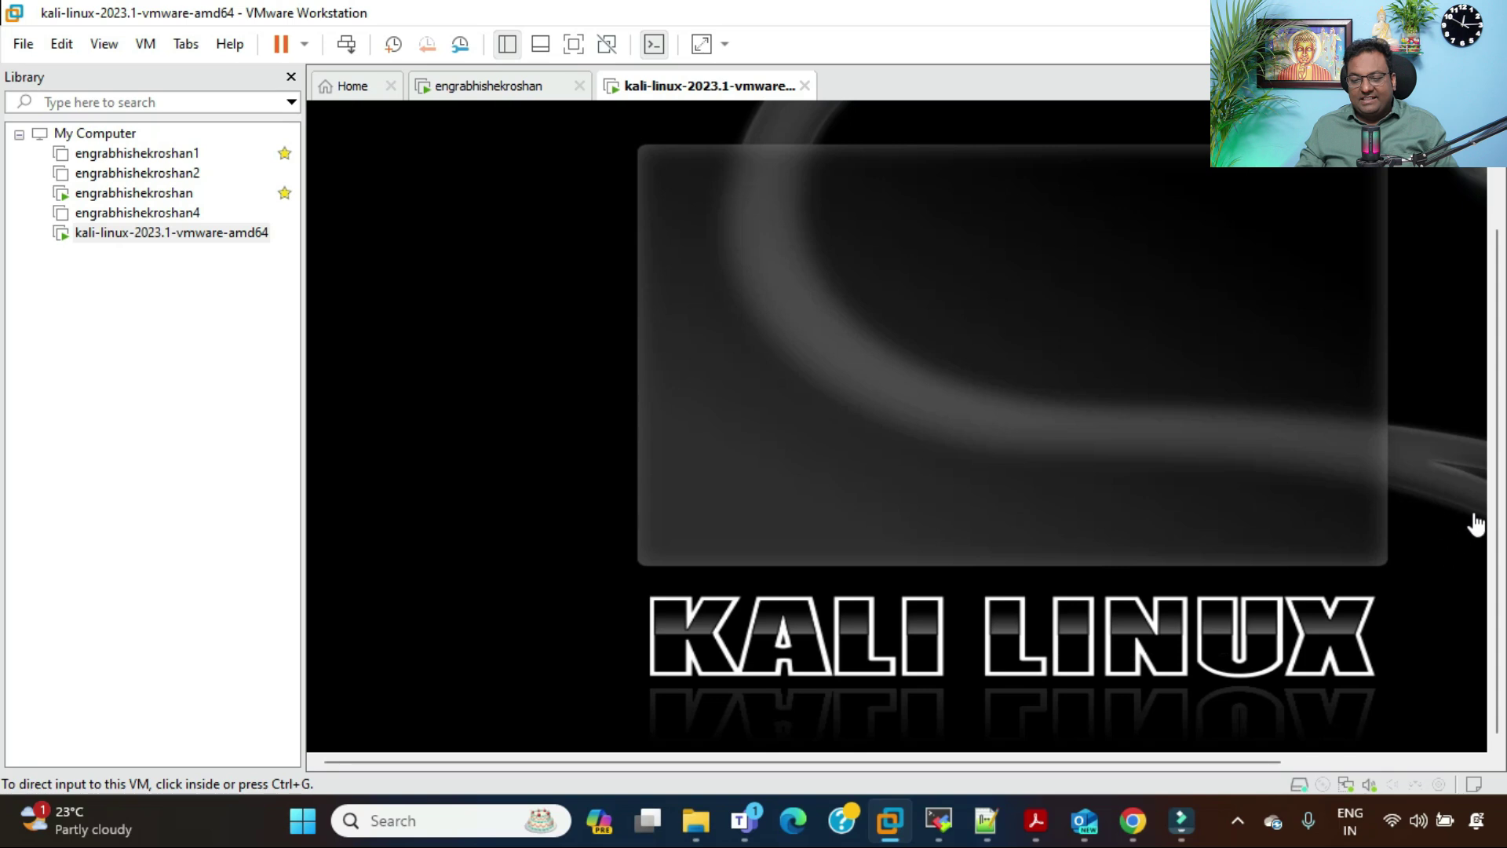
scroll(991, 236, "up", 2)
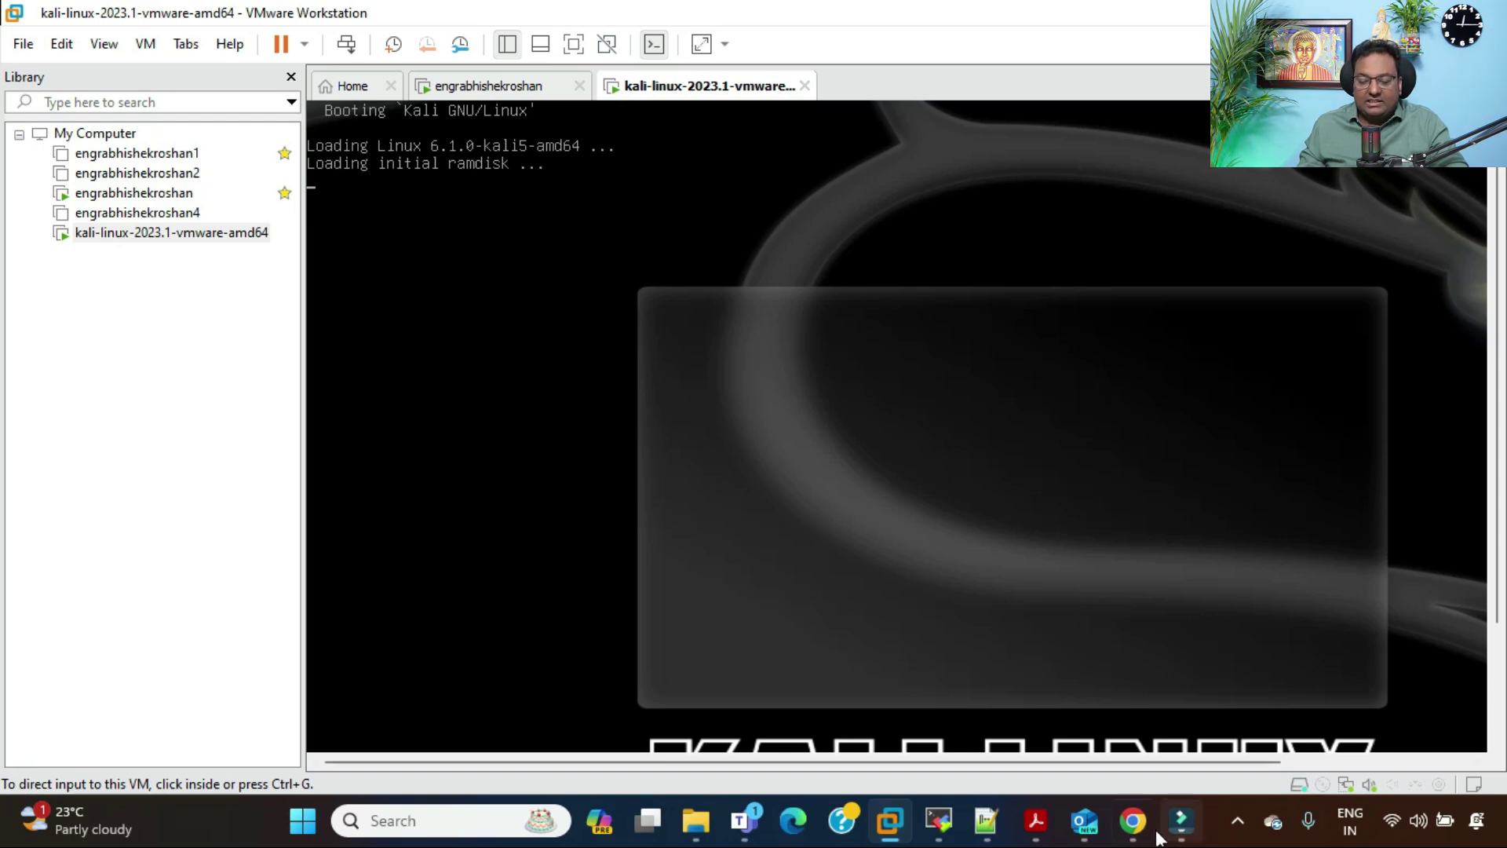
left_click(1131, 821)
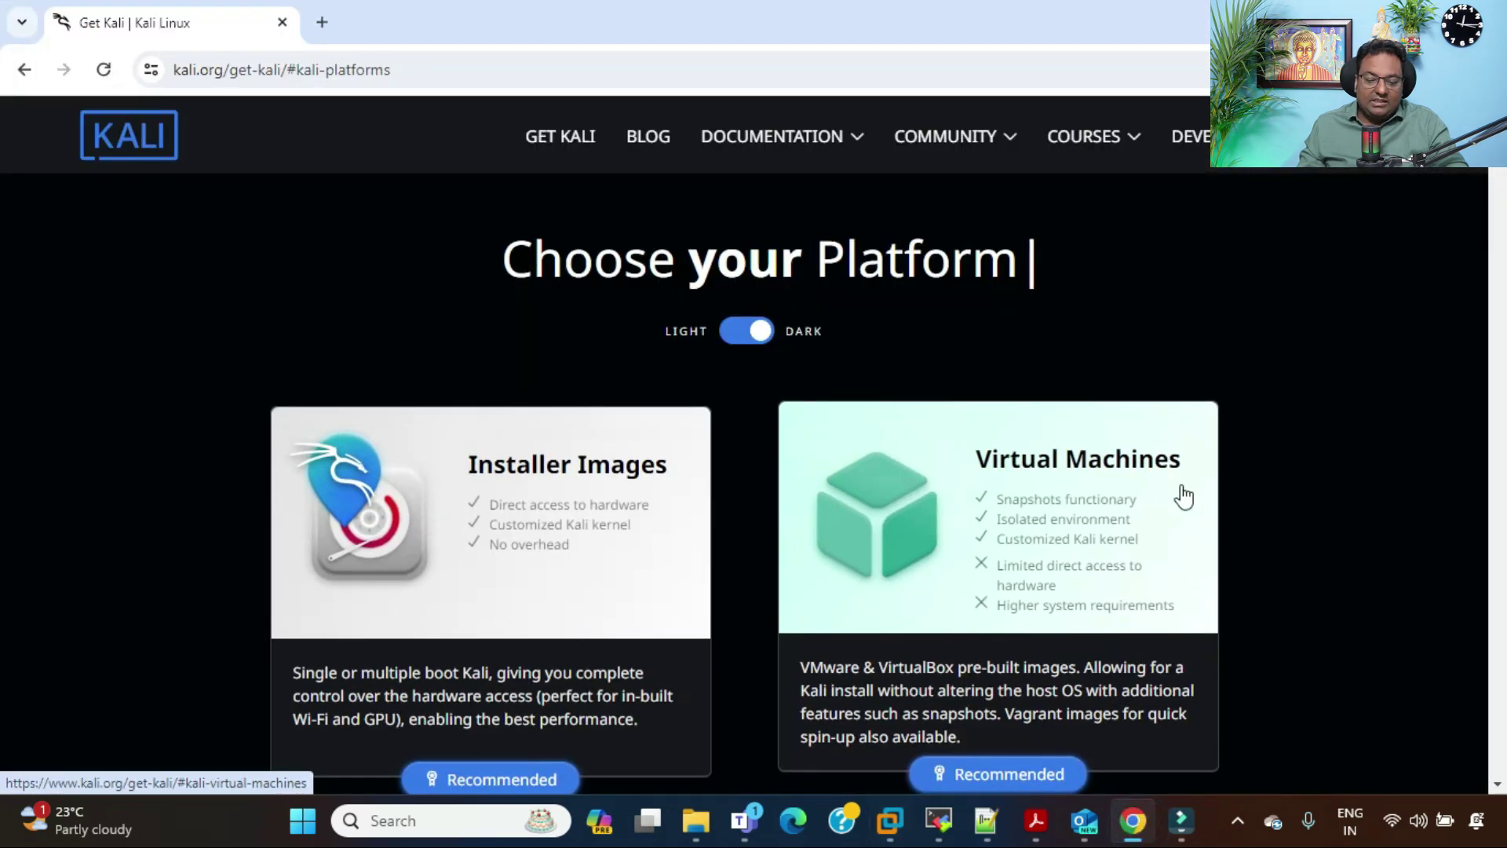
scroll(1285, 488, "down", 2)
left_click(1013, 550)
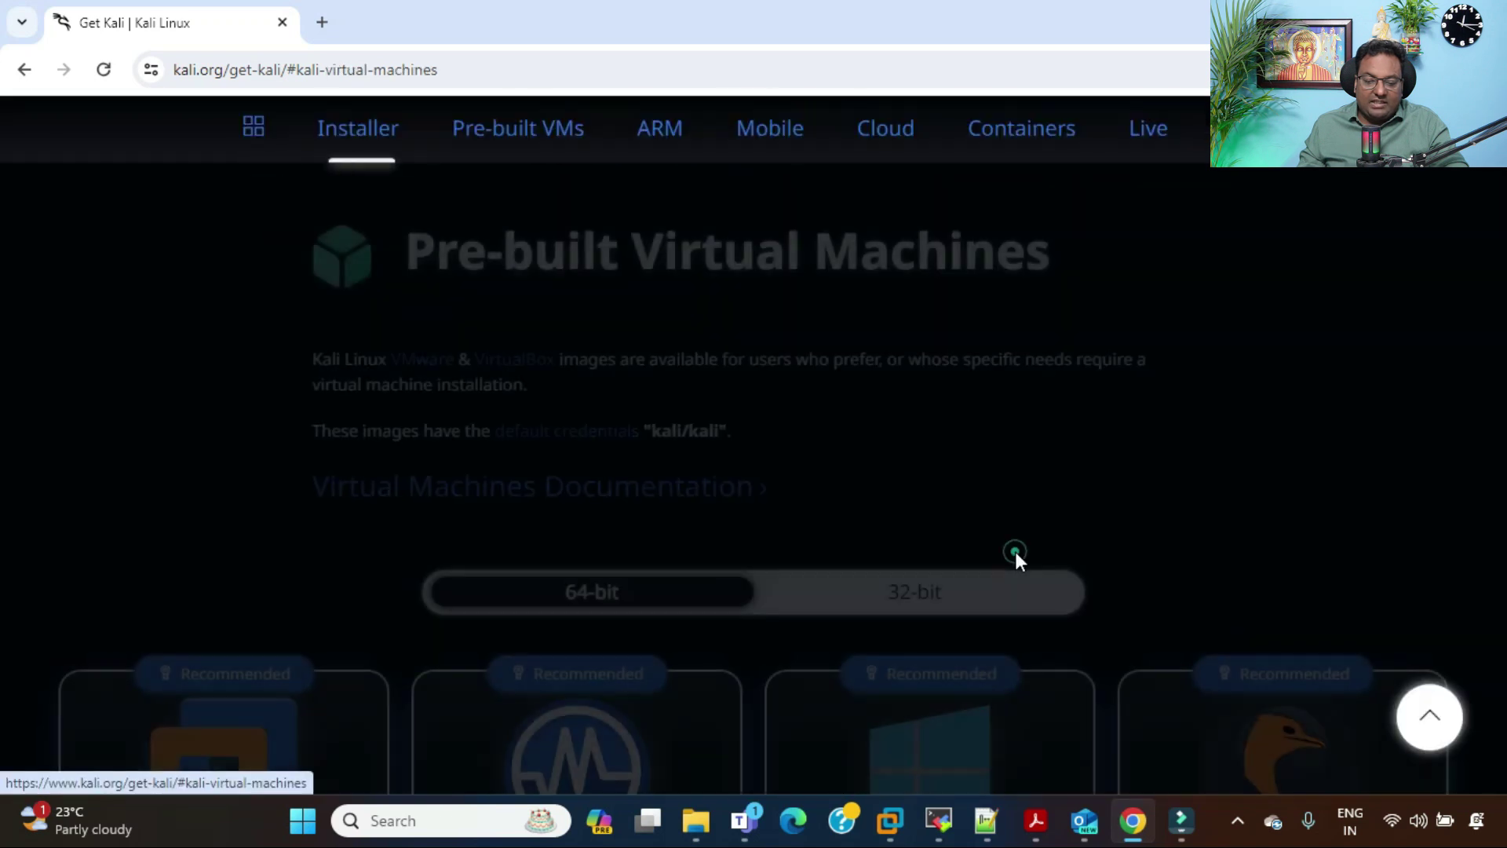
left_click_drag(435, 259, 1044, 256)
left_click(1169, 259)
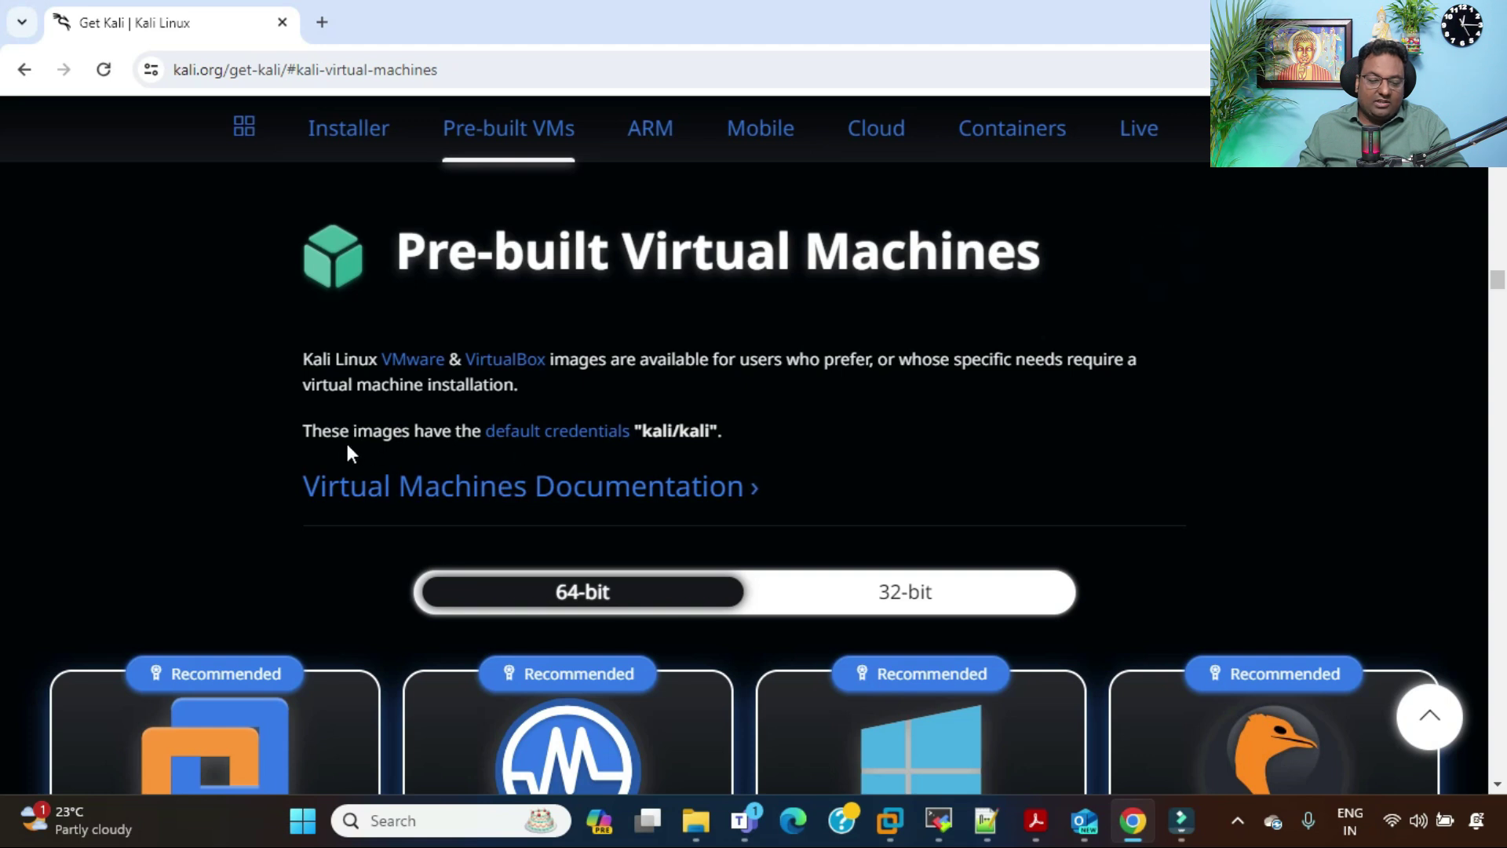
left_click_drag(637, 429, 719, 430)
left_click(812, 429)
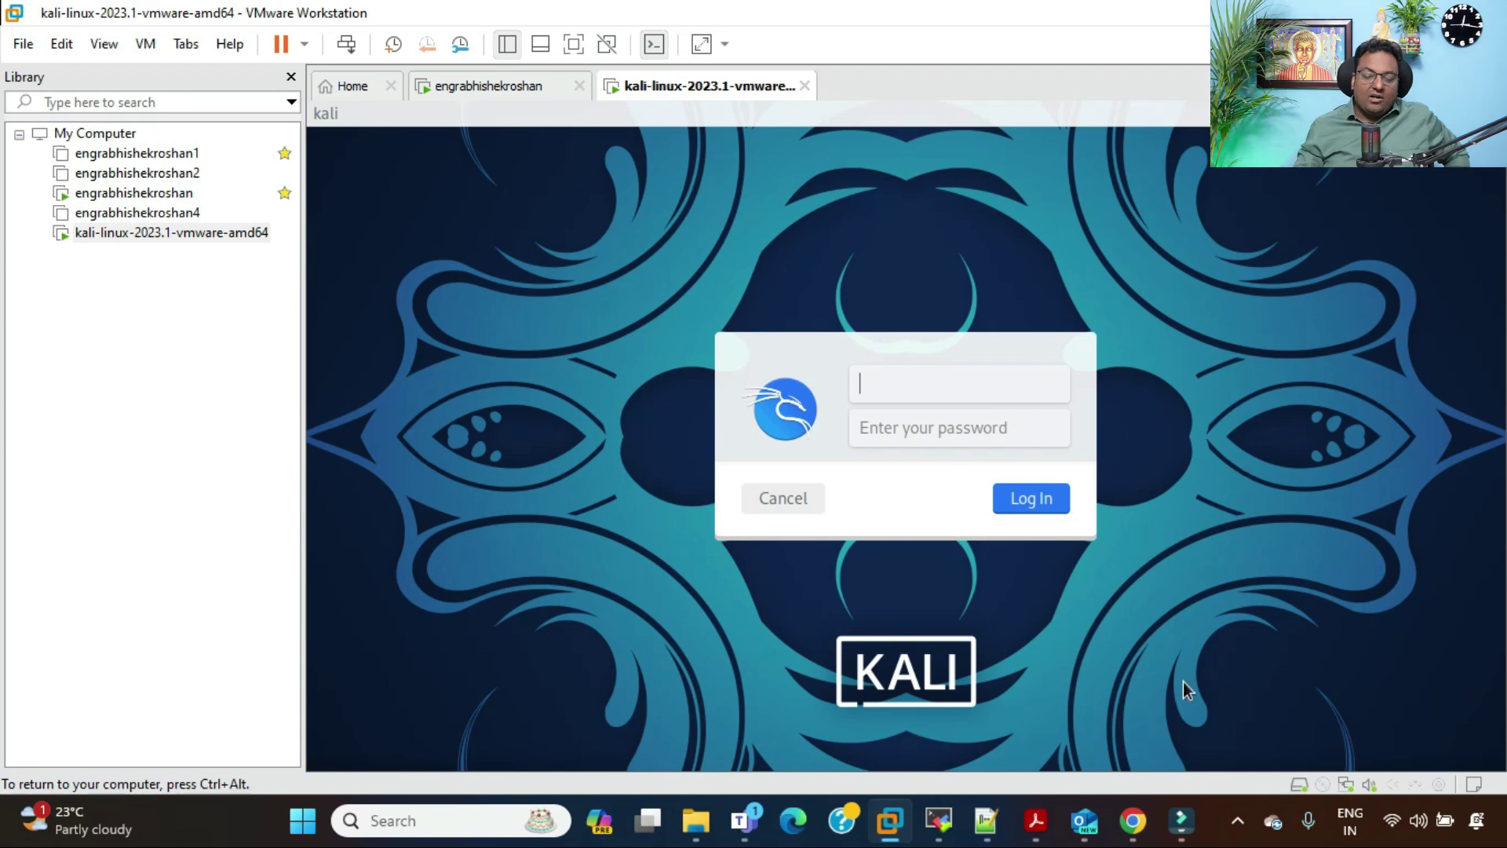
Step: Return to VMware Workstation's Home window using the taskbar preview
left_click(1133, 821)
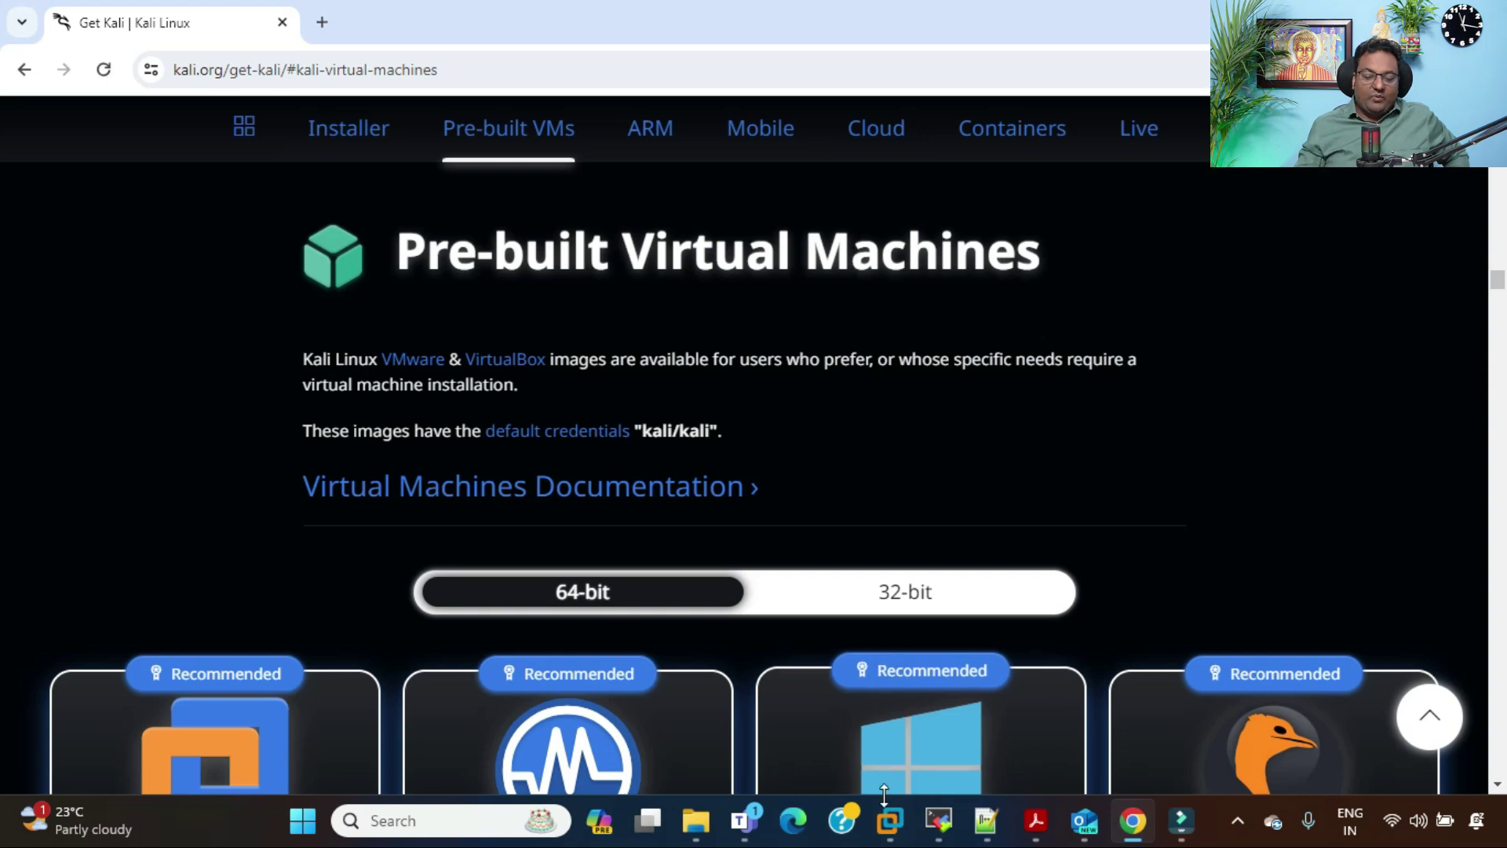
mouse_move(890, 820)
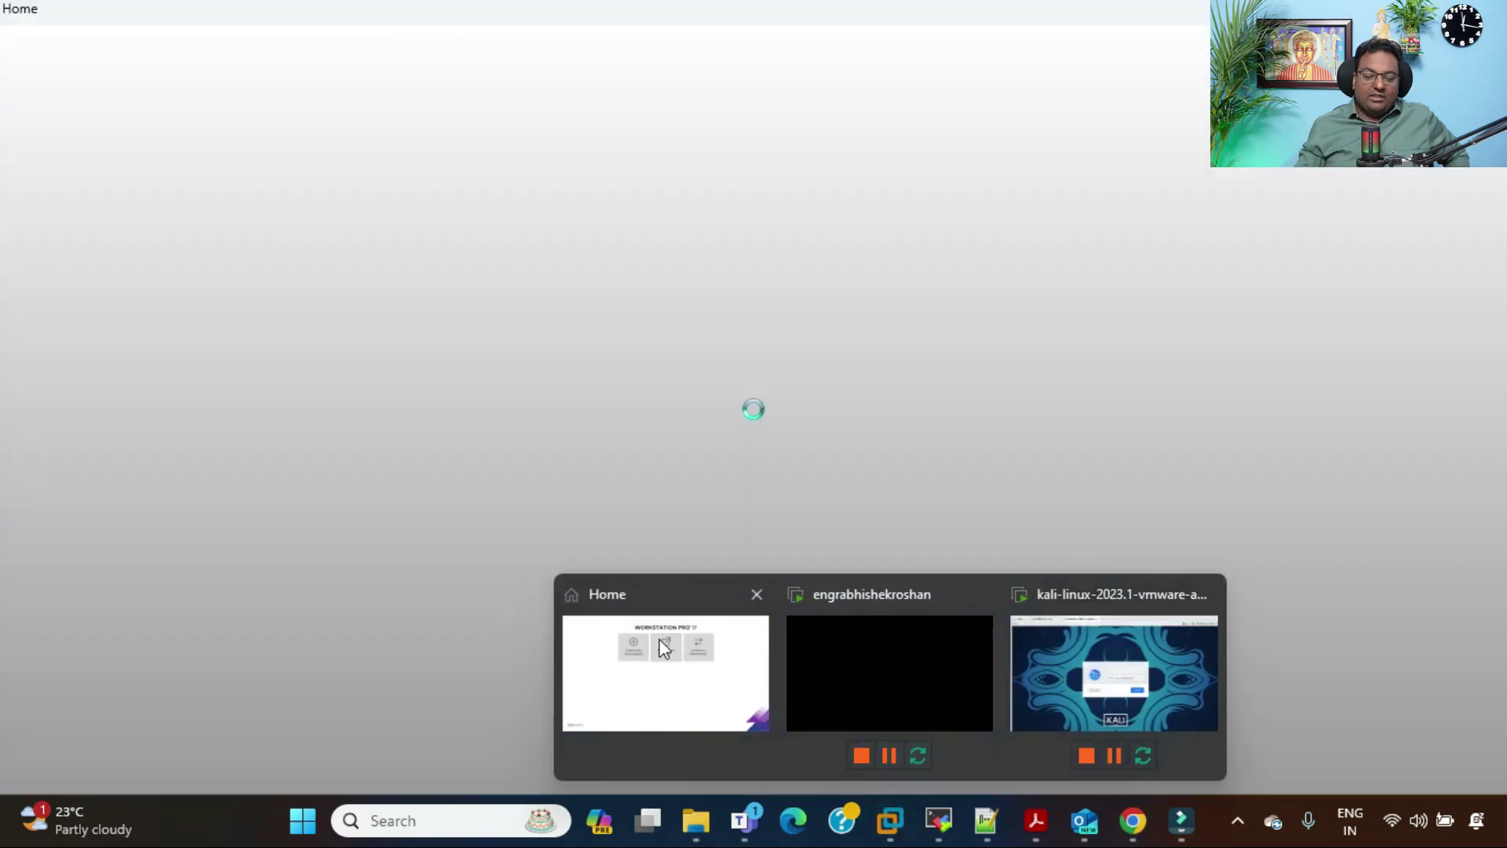
left_click(661, 642)
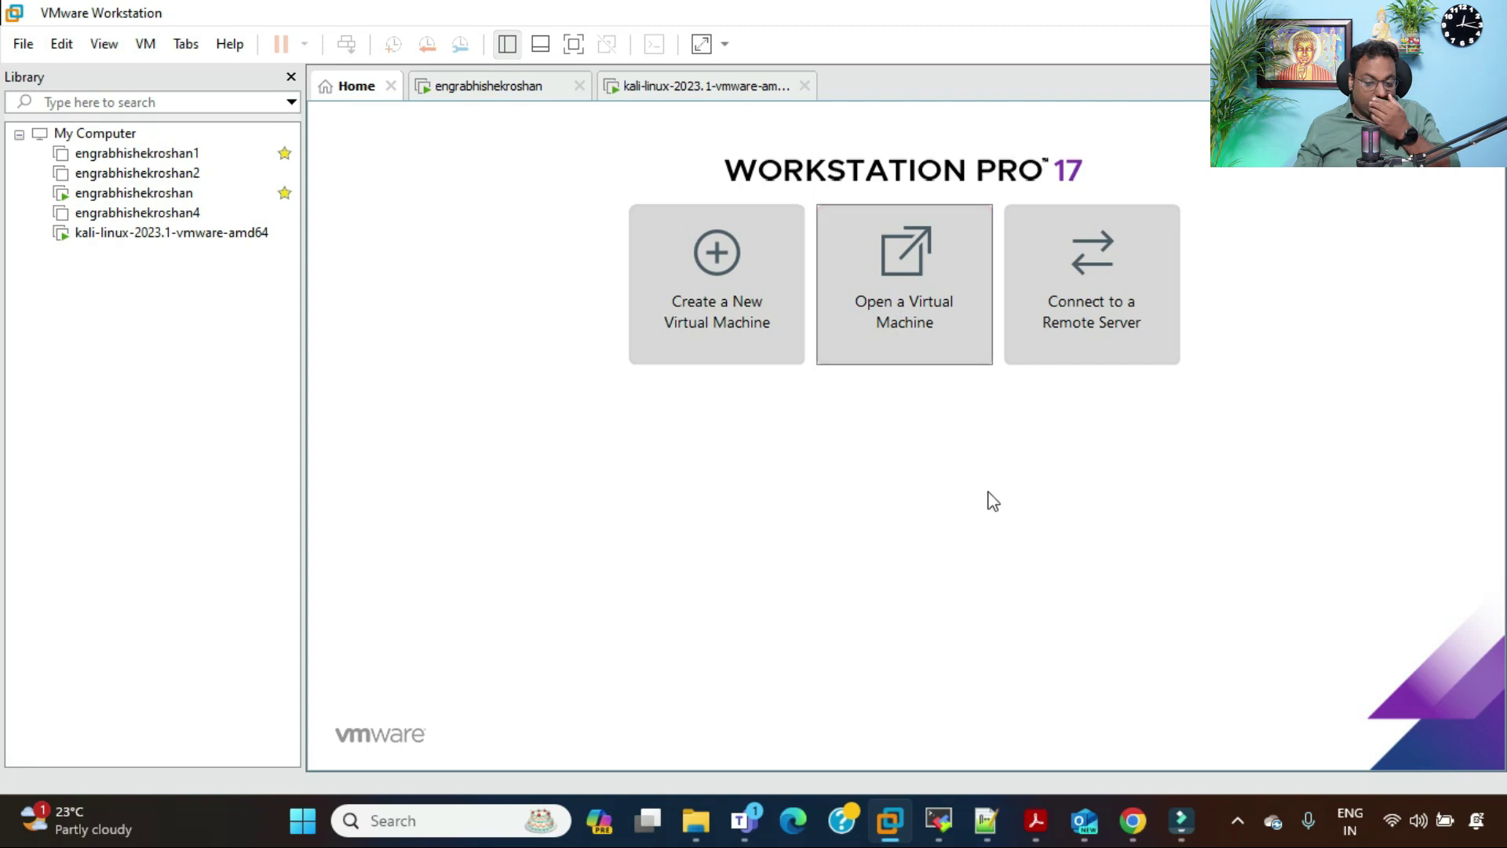
Step: Sign in to the kali-linux VM as user kali with its account password
left_click(734, 88)
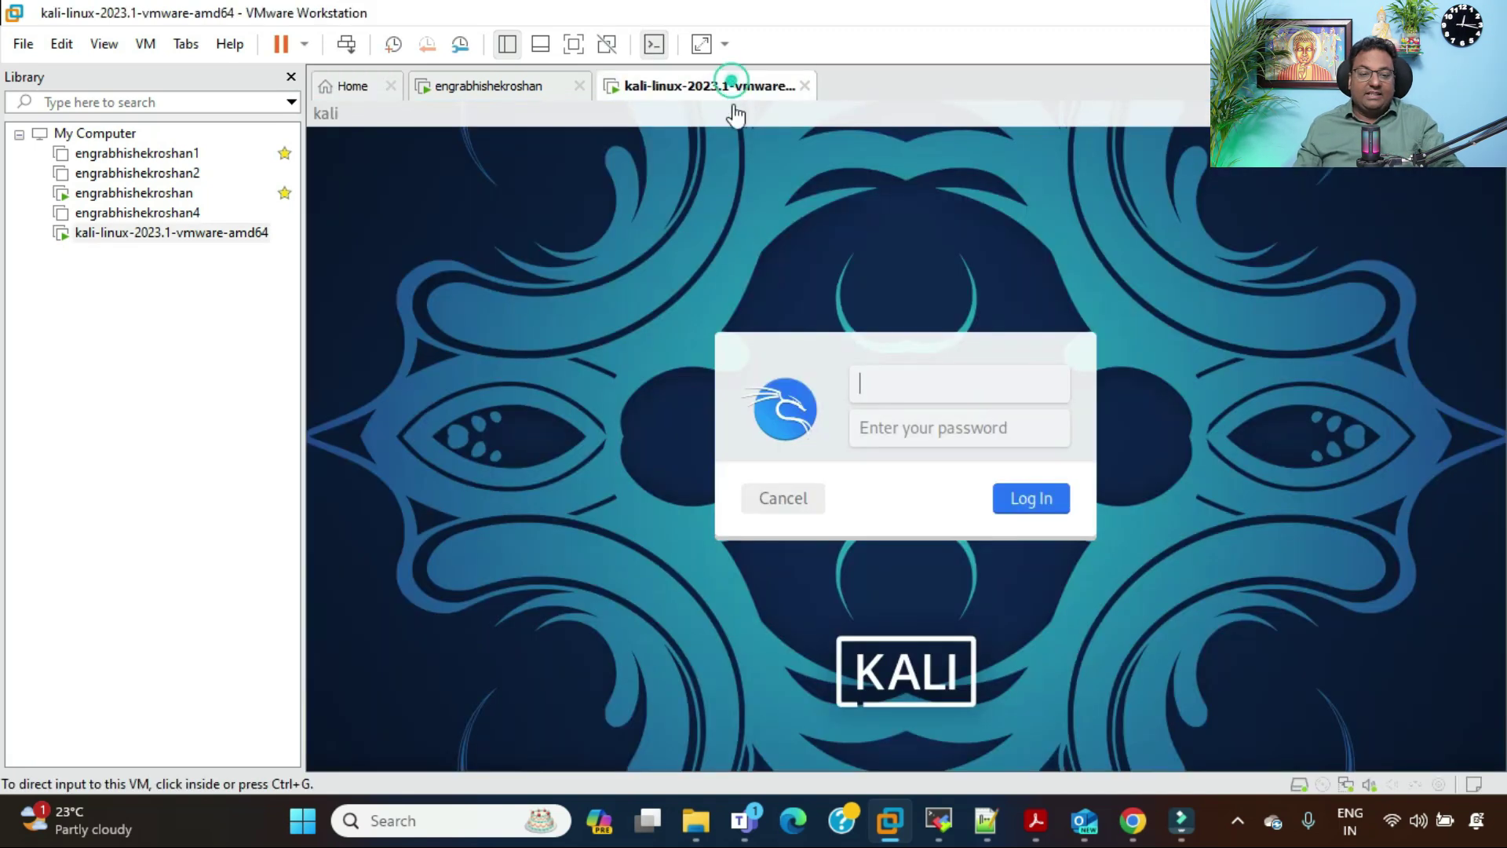
left_click(913, 383)
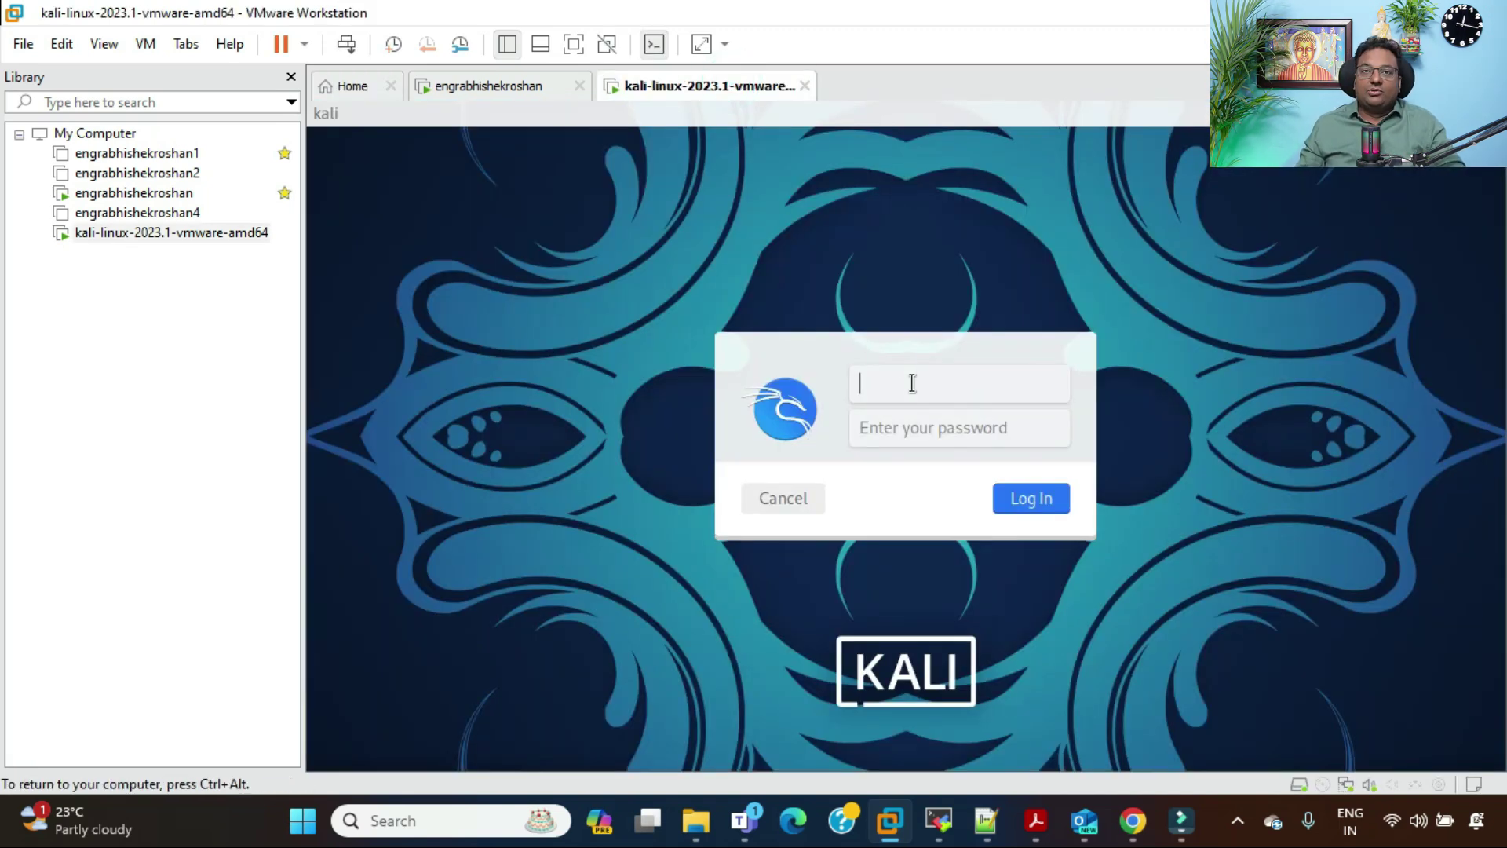
type("kali")
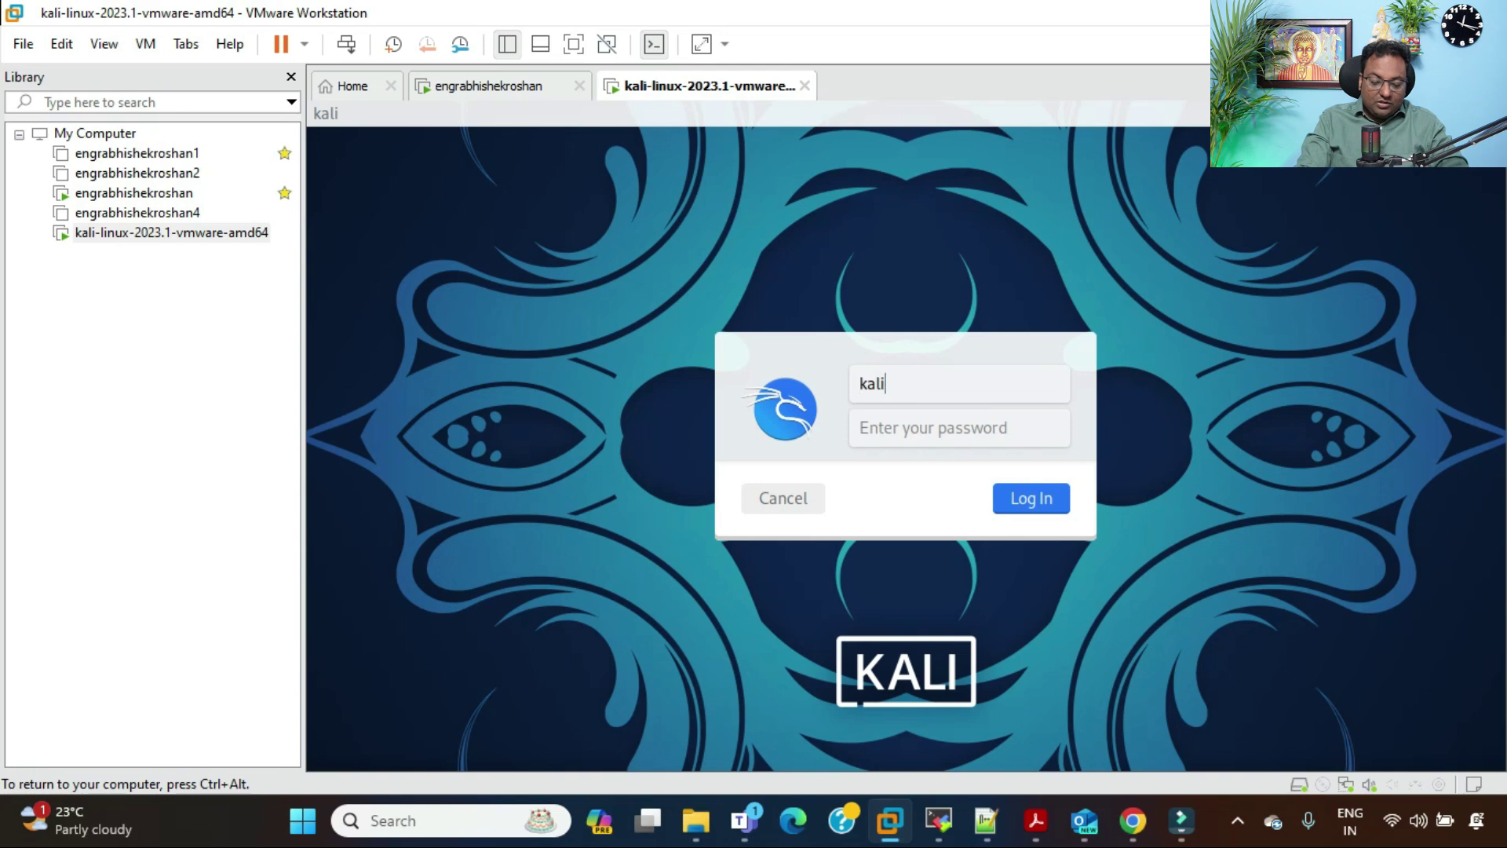
left_click(955, 424)
type("kal")
key("BackSpace")
key("BackSpace")
key("BackSpace")
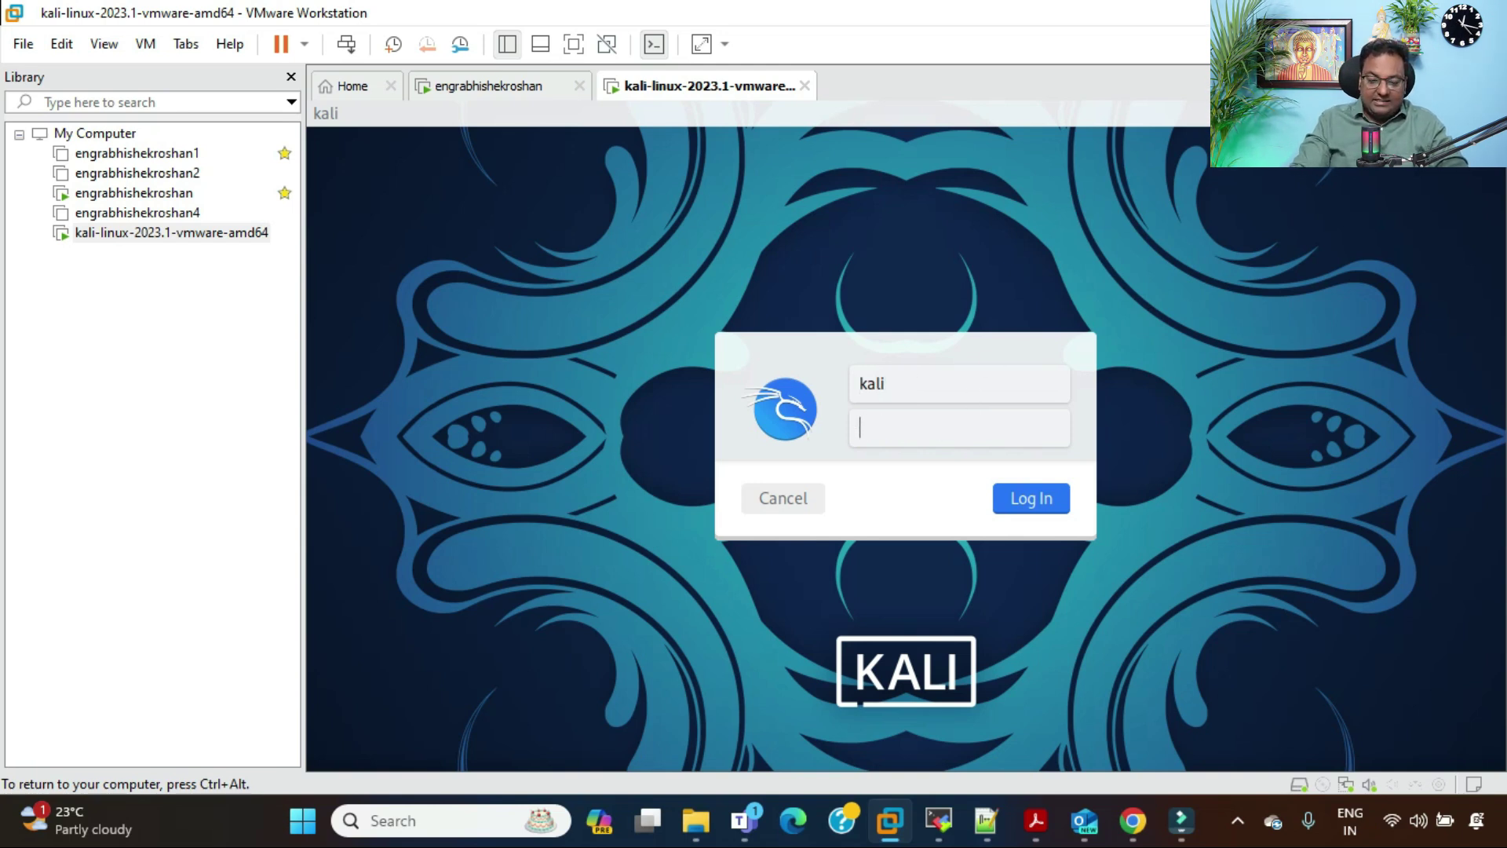
type("kali")
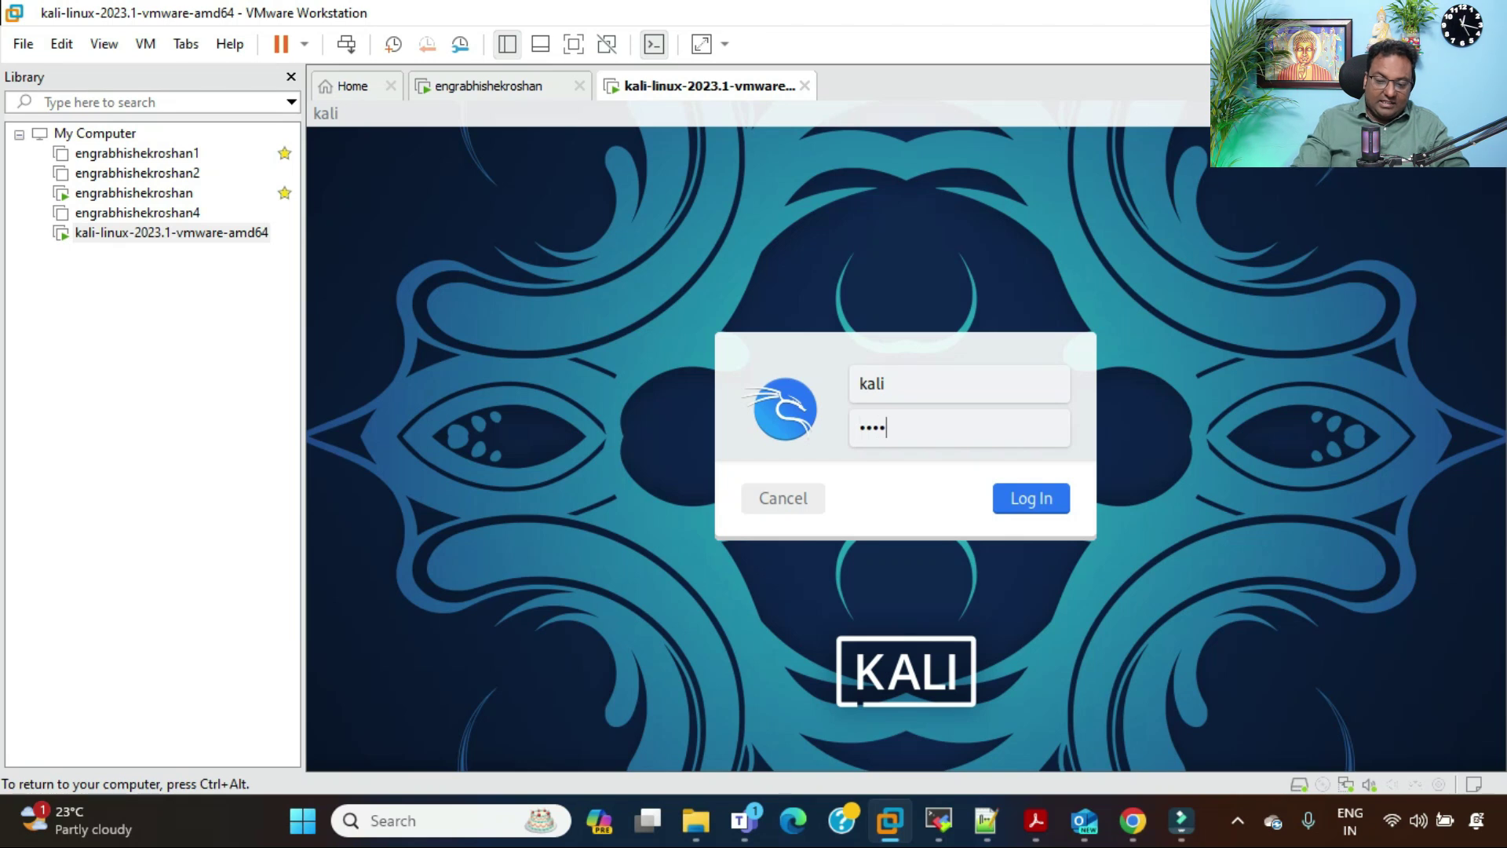
left_click(1032, 499)
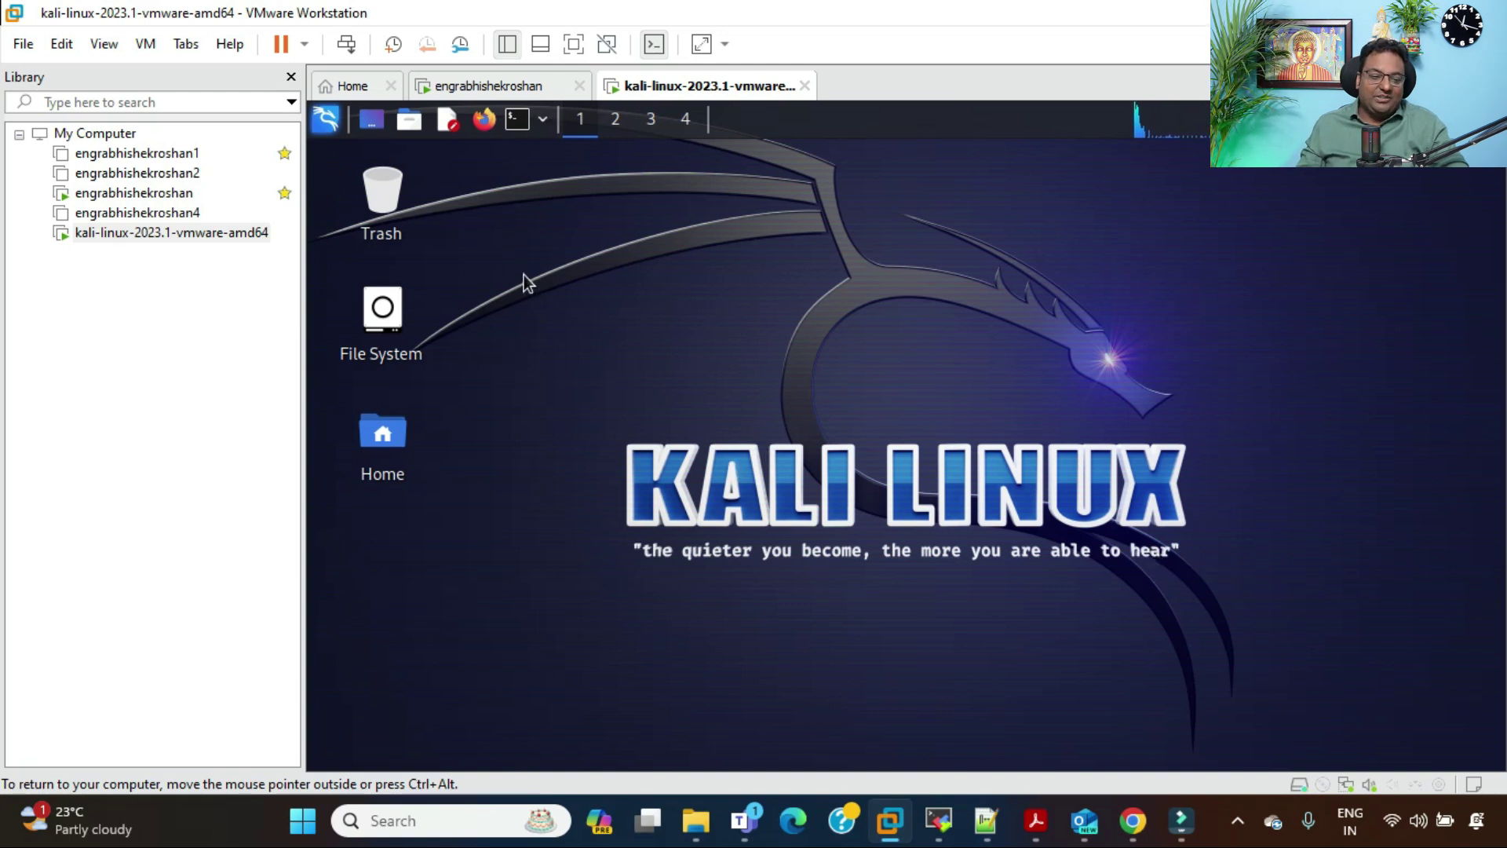
Step: Open a terminal from the Kali desktop and run ifconfig, showing eth0 at 192.168.72.218
right_click(583, 262)
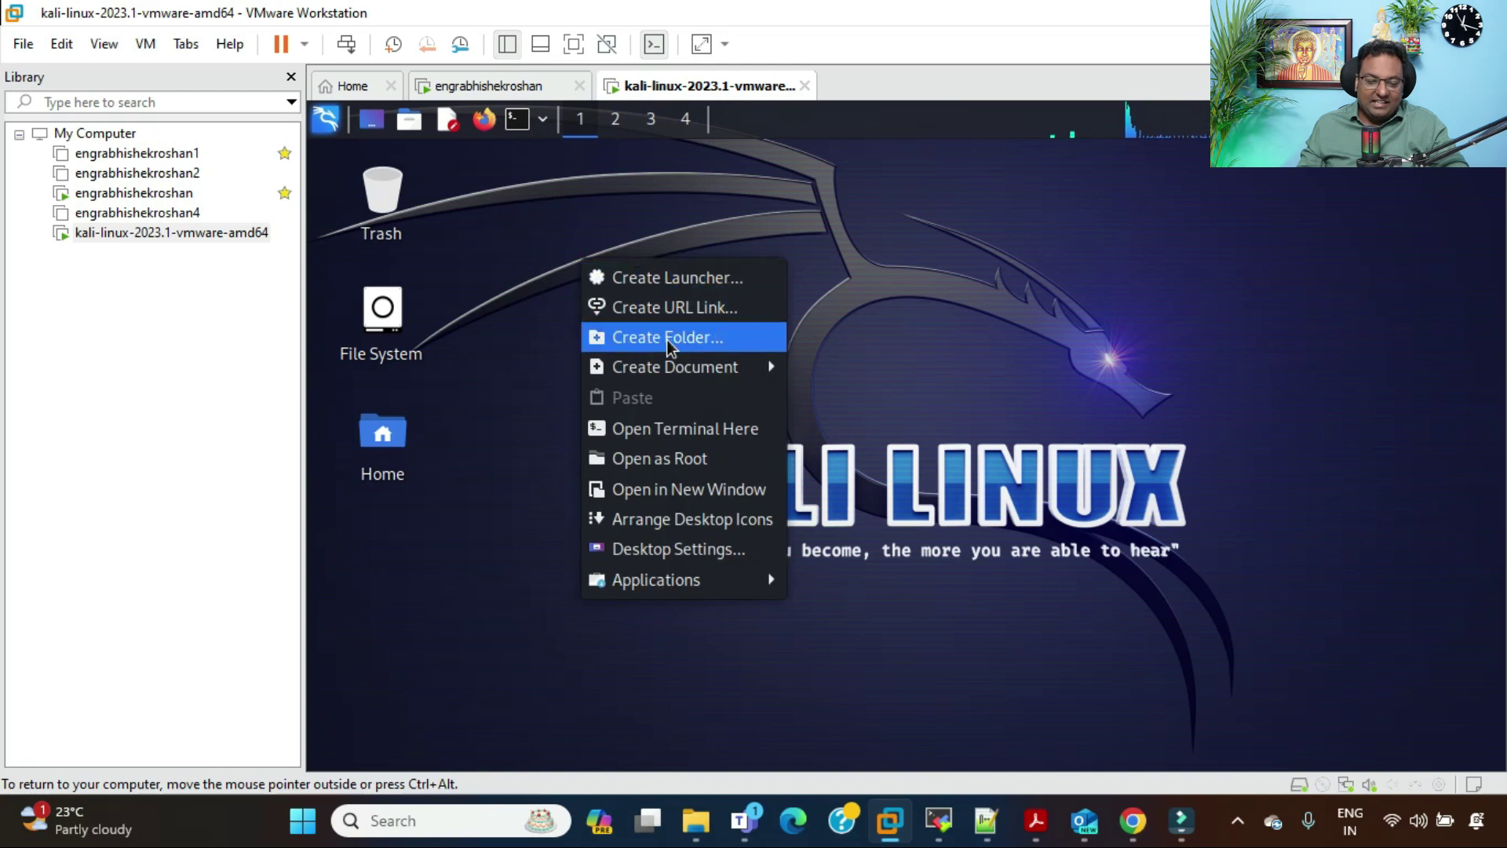
left_click(698, 428)
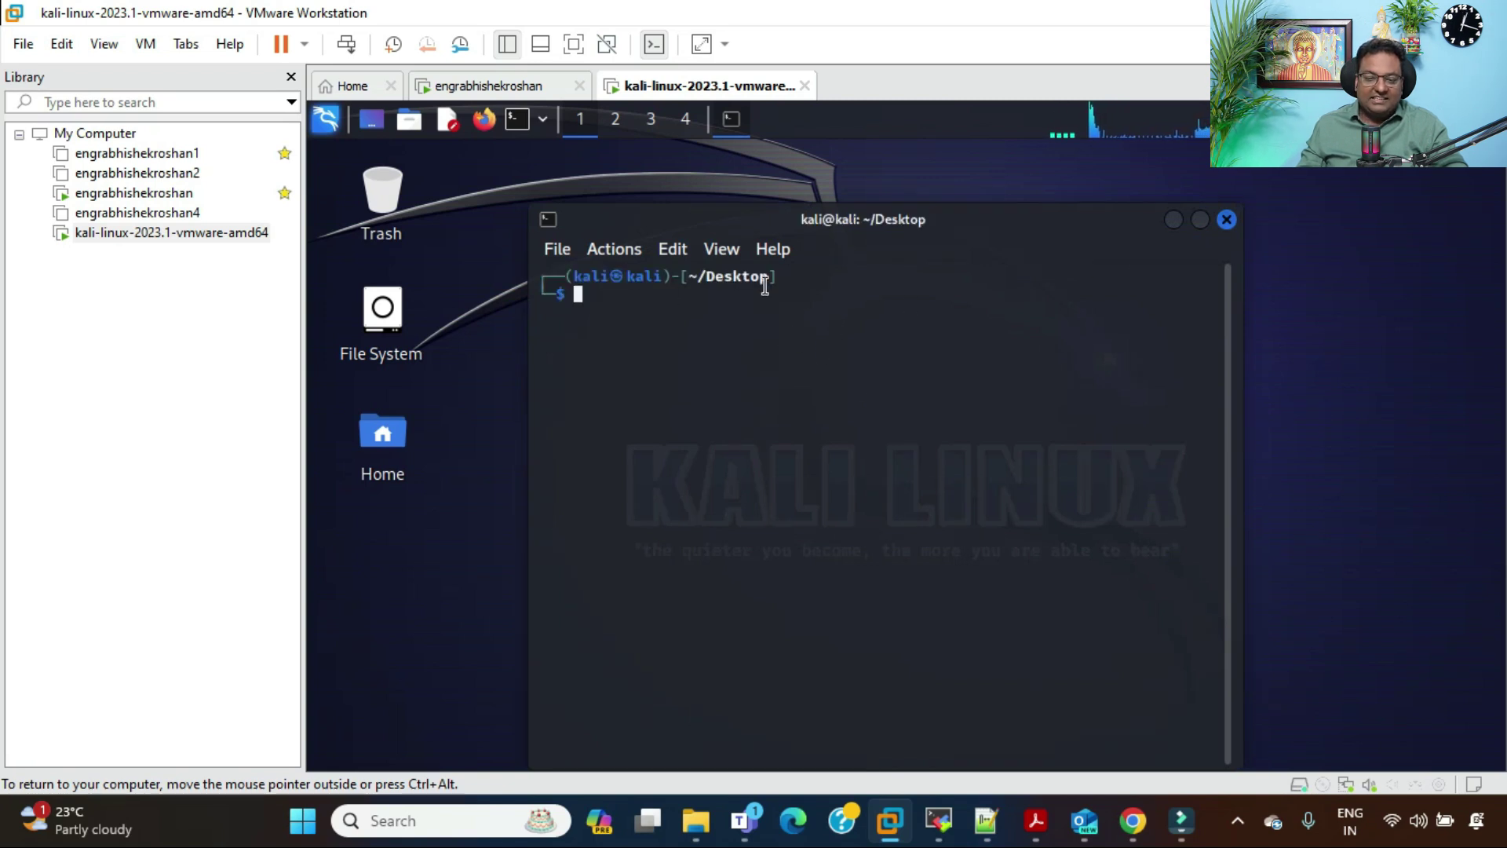
type("ifconfig")
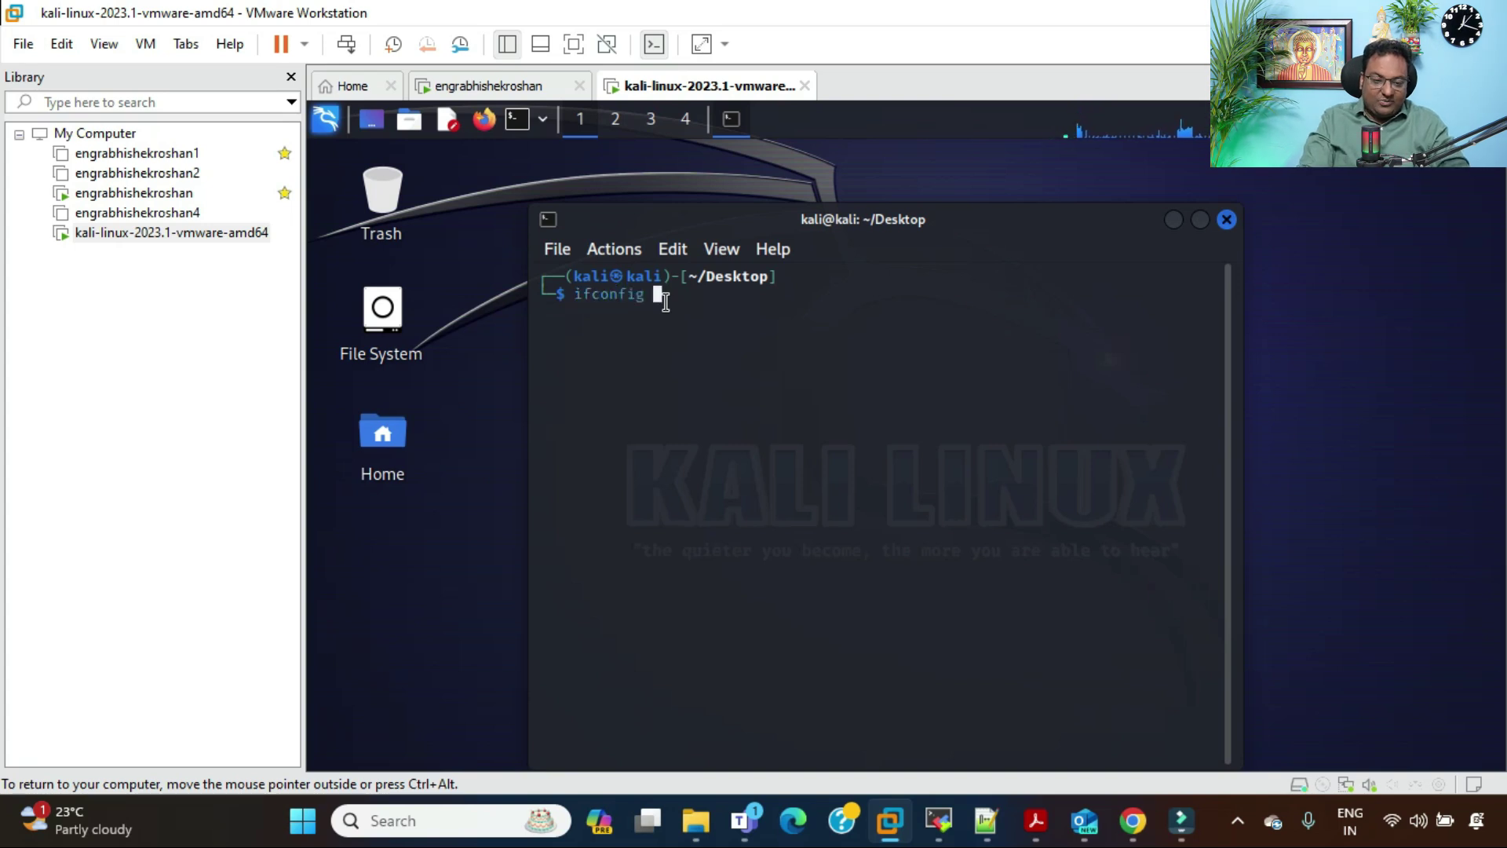
key("Return")
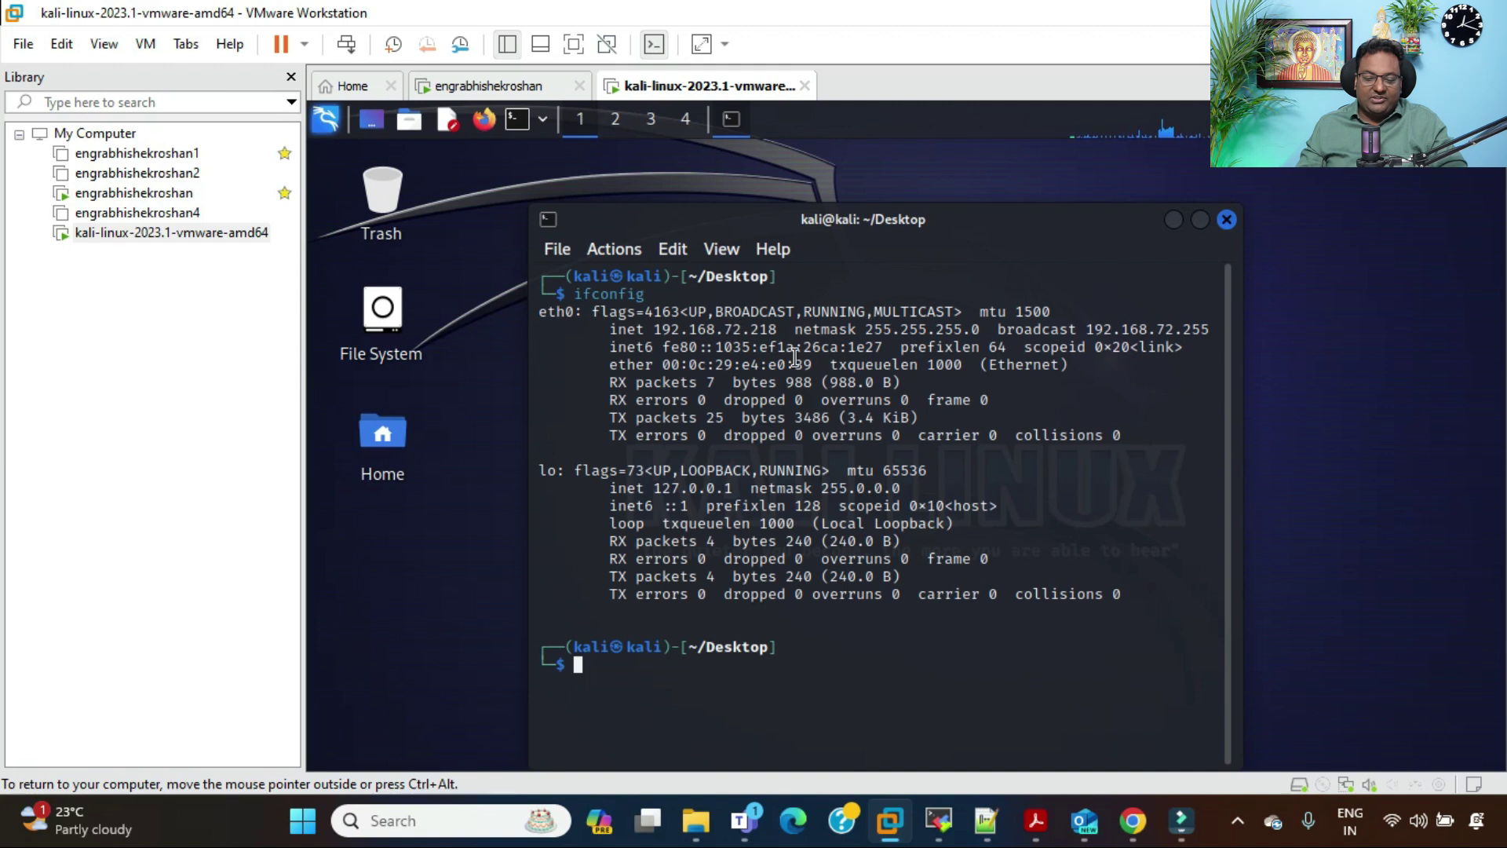
Step: Run whoami in the terminal, confirming the current user is kali
type("su")
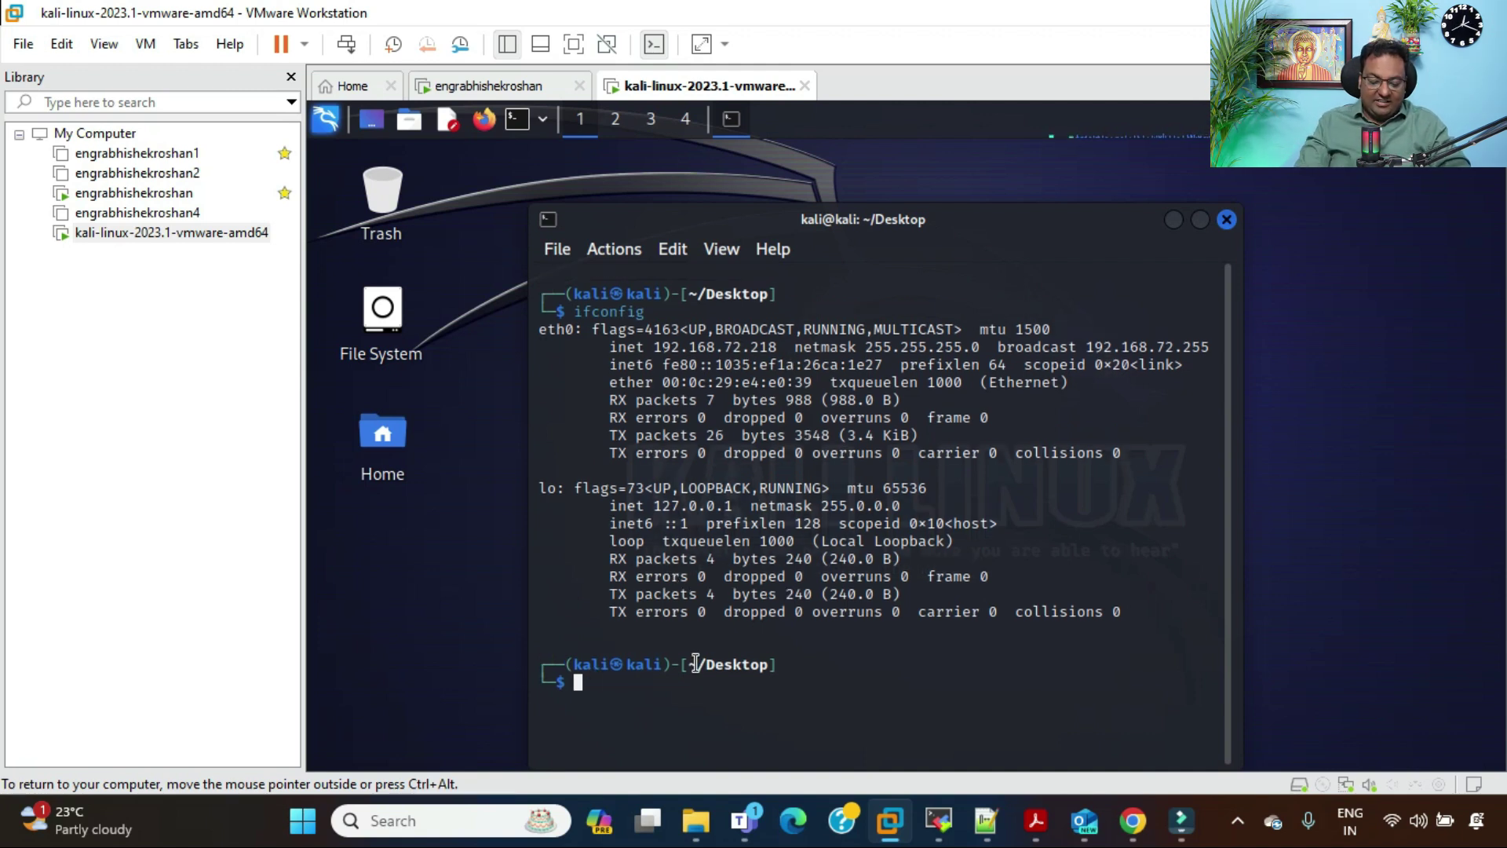
type("whoami")
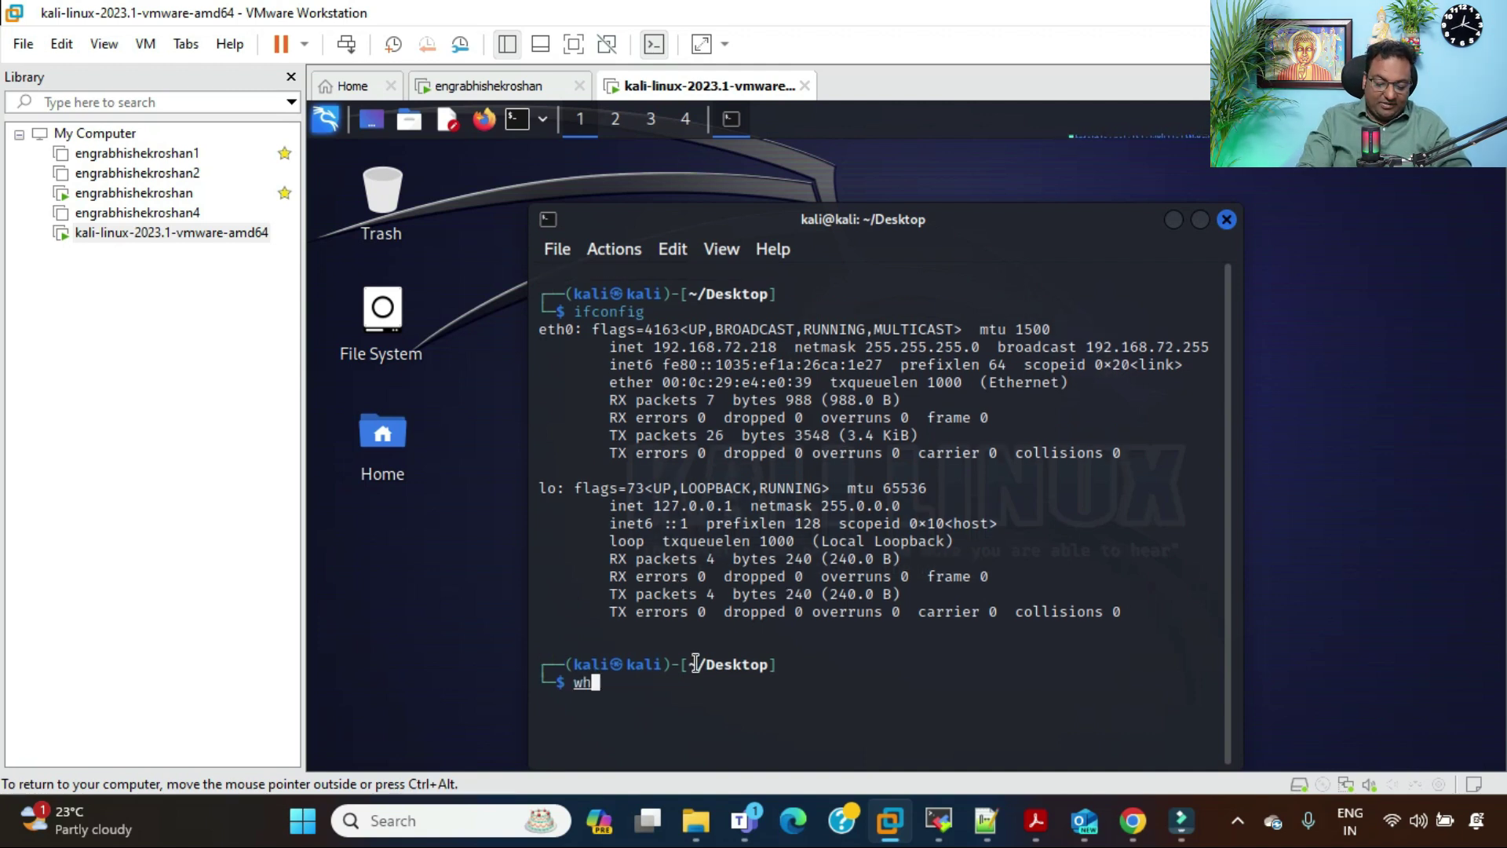
key("Return")
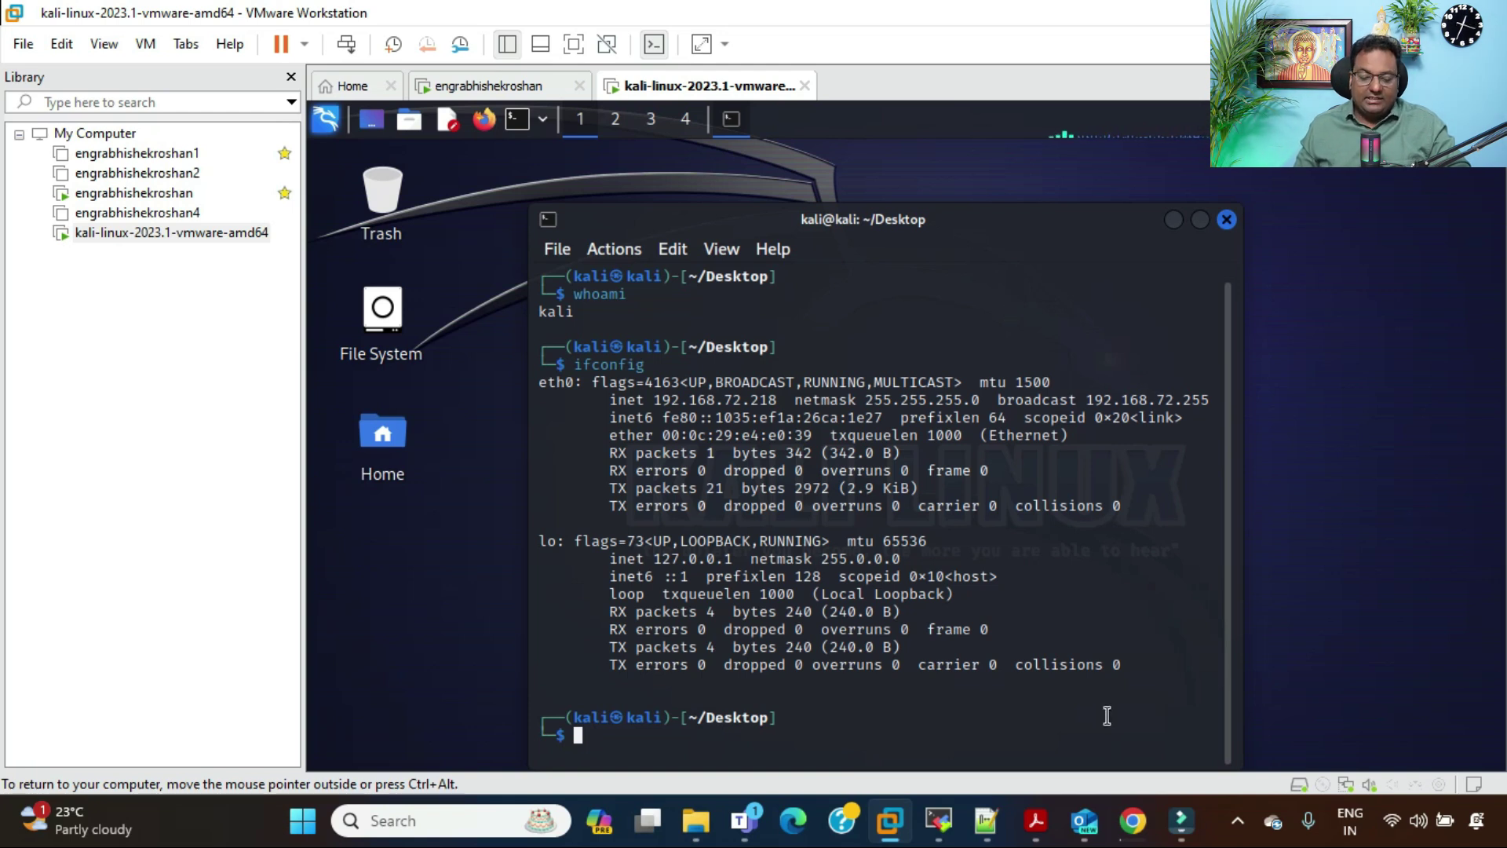
Step: Review the recommended 64-bit Kali 2023.4 installer image on kali.org, then return to VMware's Home window
left_click(1133, 820)
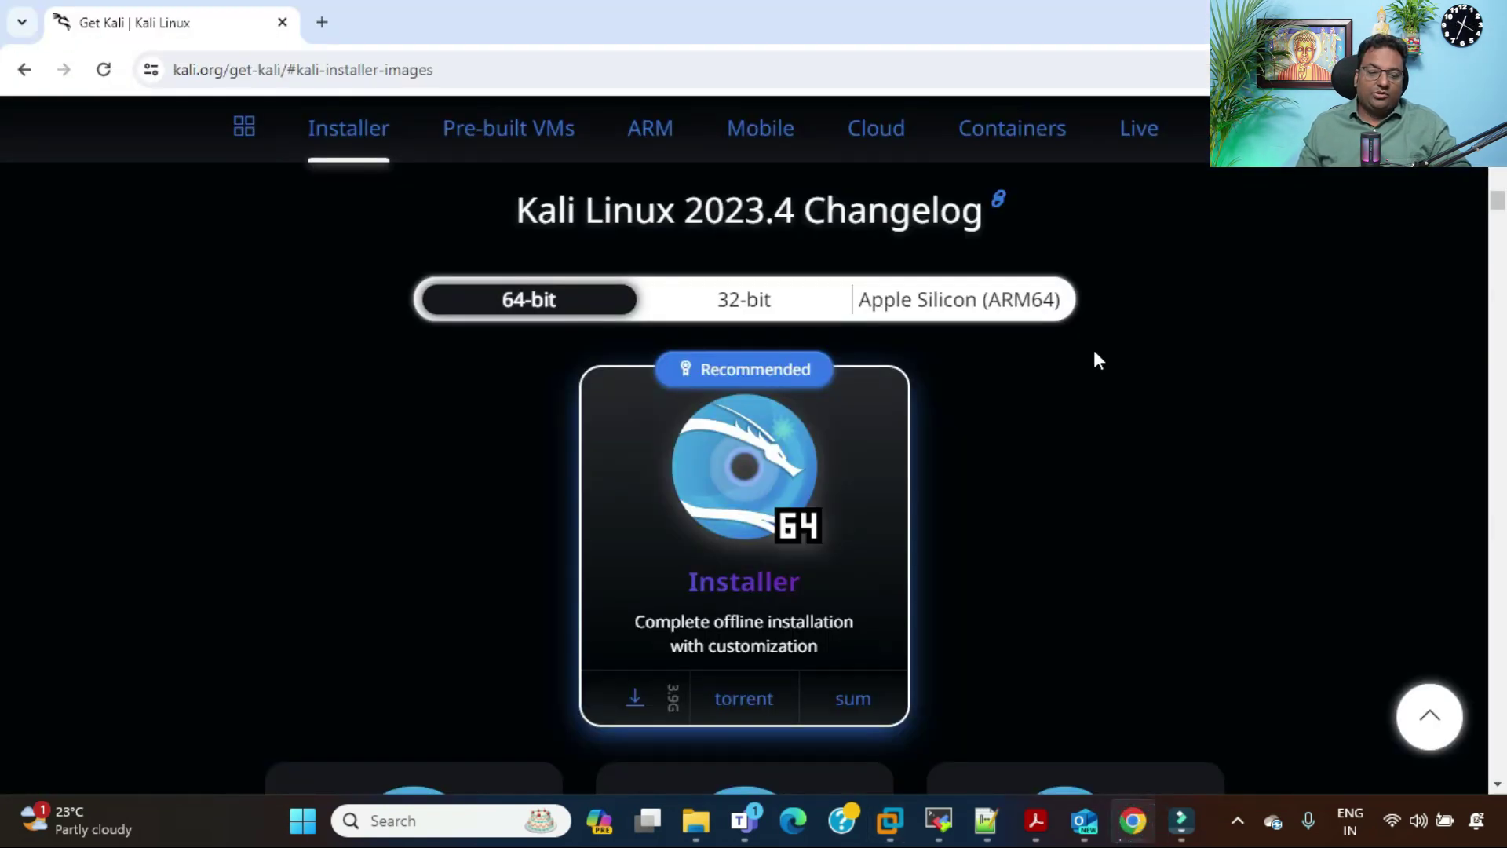
scroll(1198, 350, "up", 10)
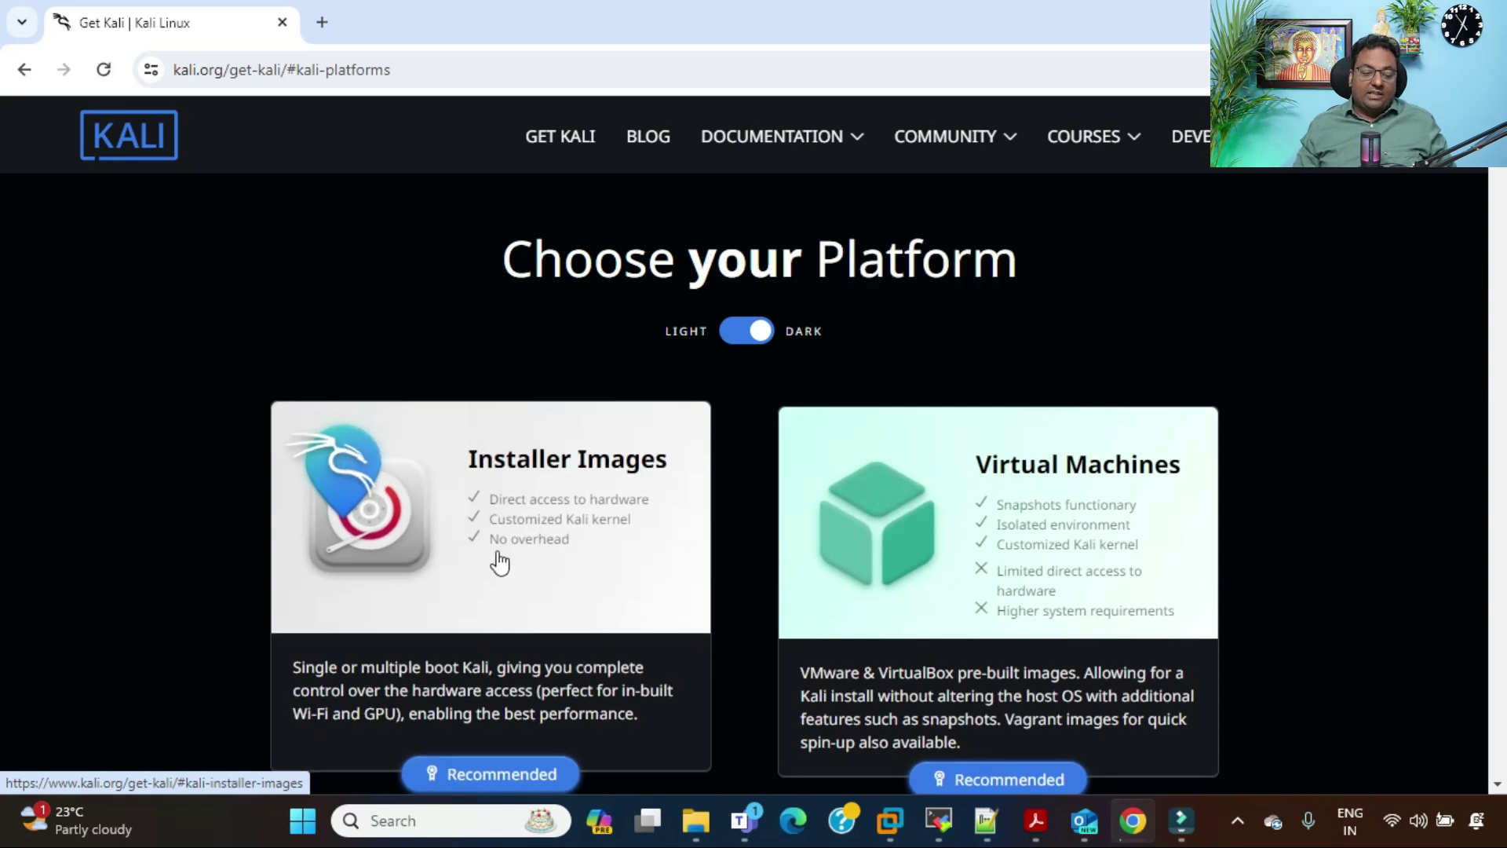
left_click(490, 786)
scroll(1190, 495, "down", 8)
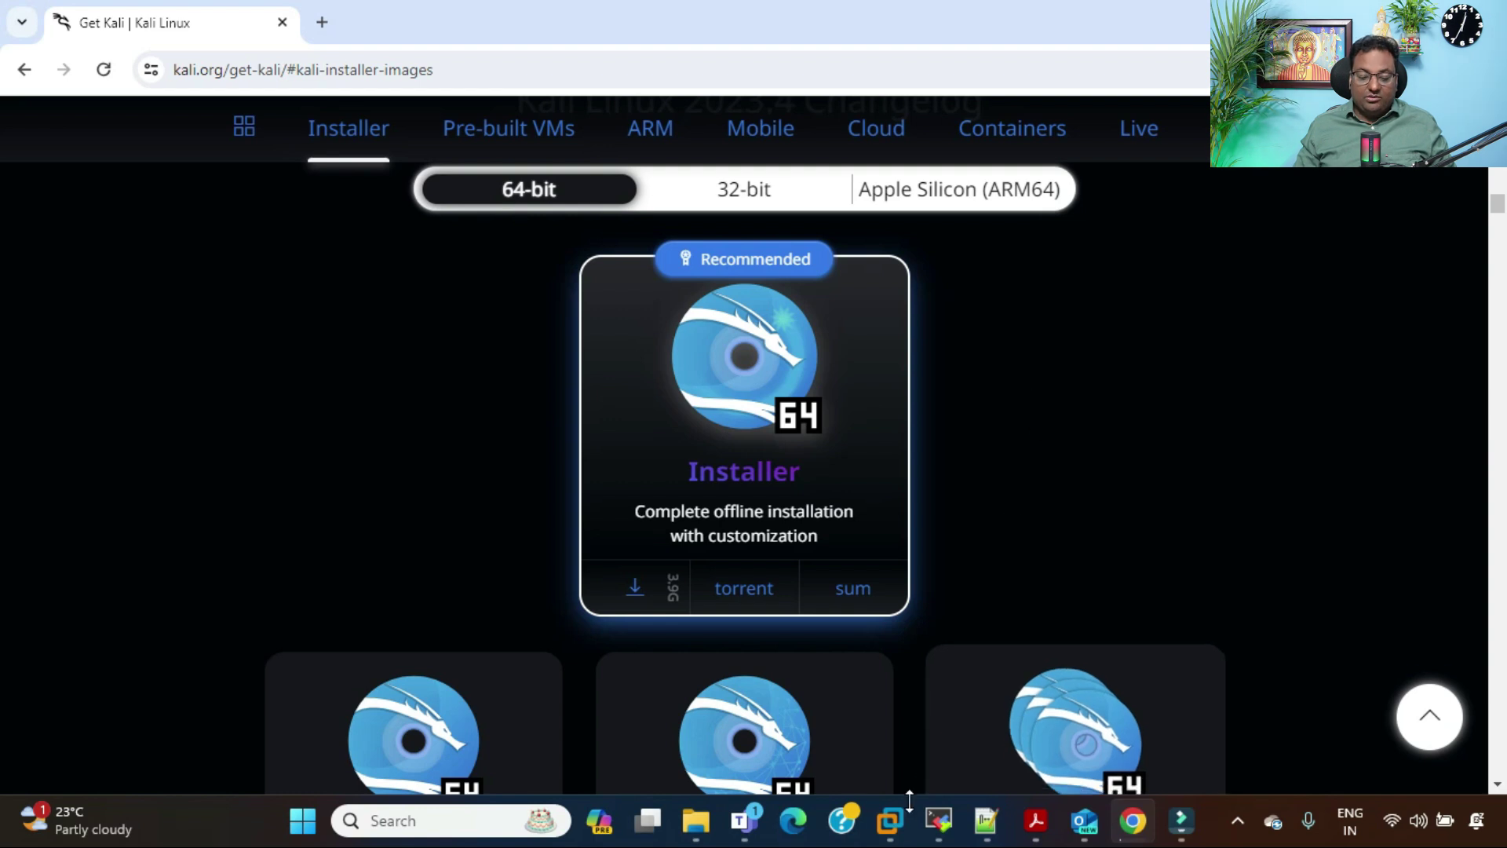
mouse_move(889, 820)
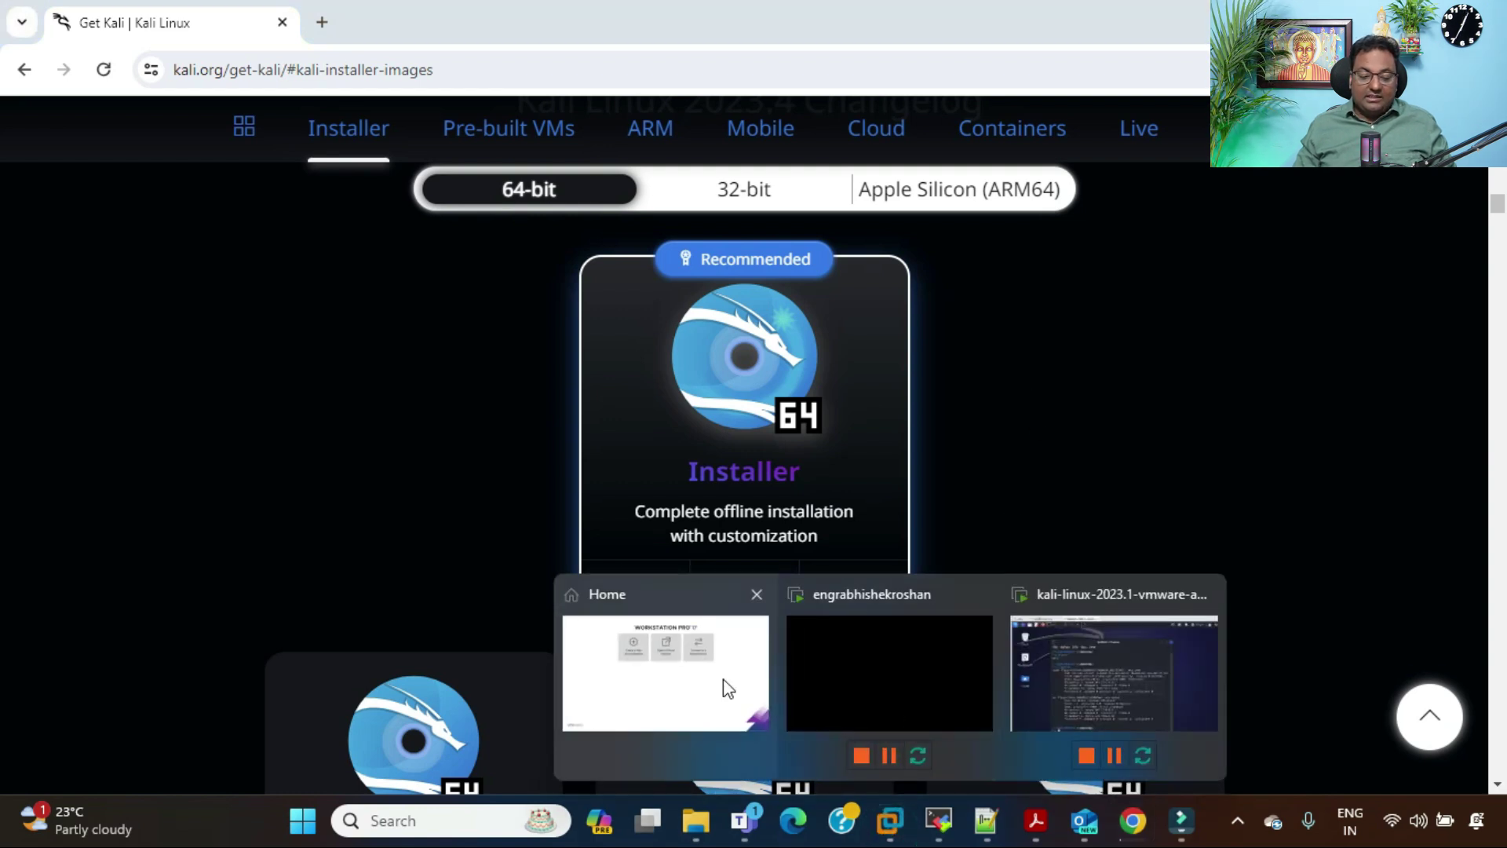
left_click(723, 682)
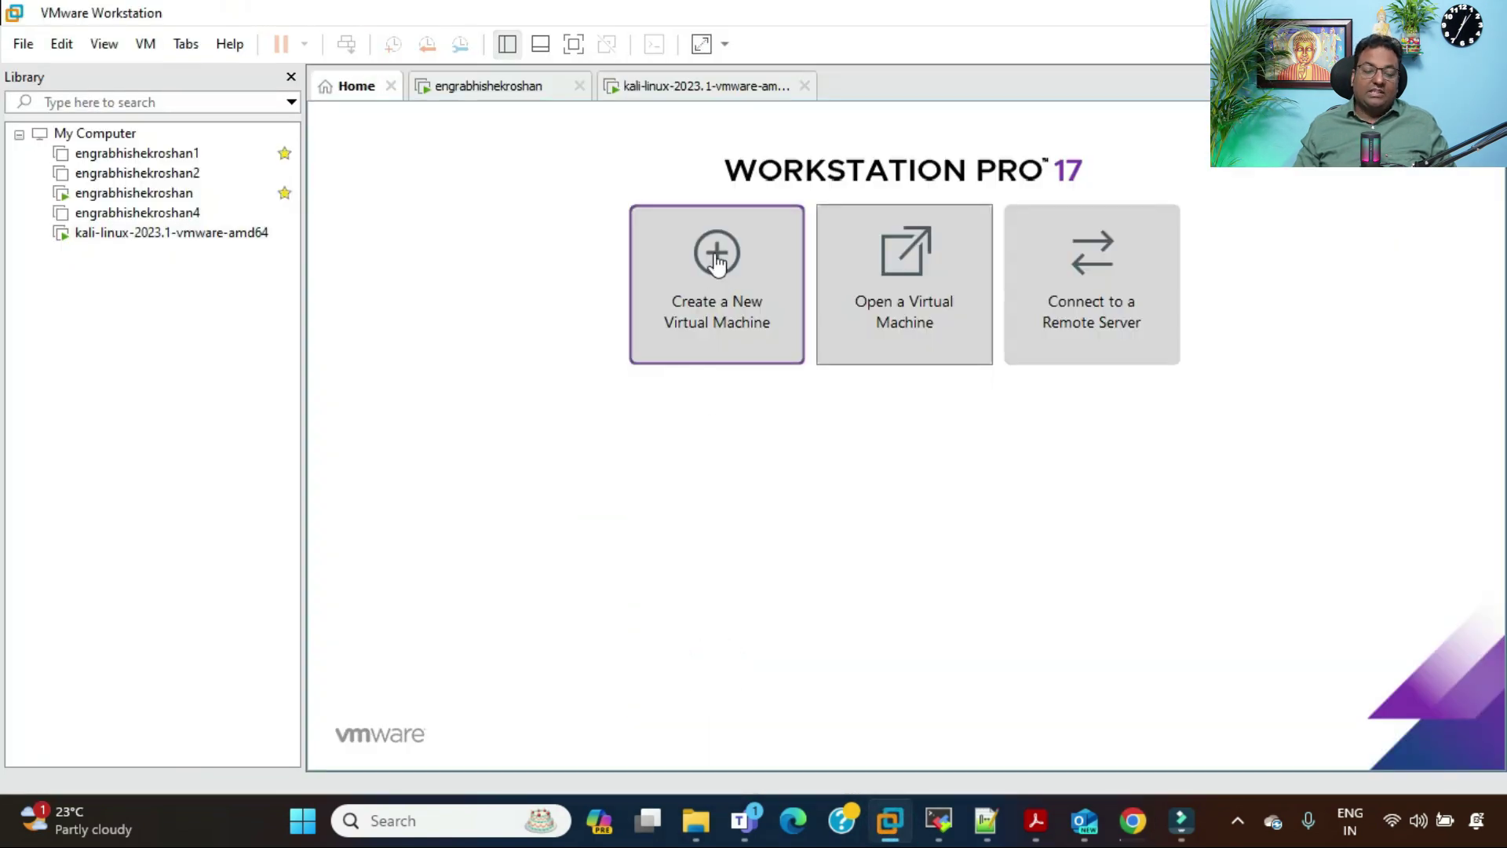